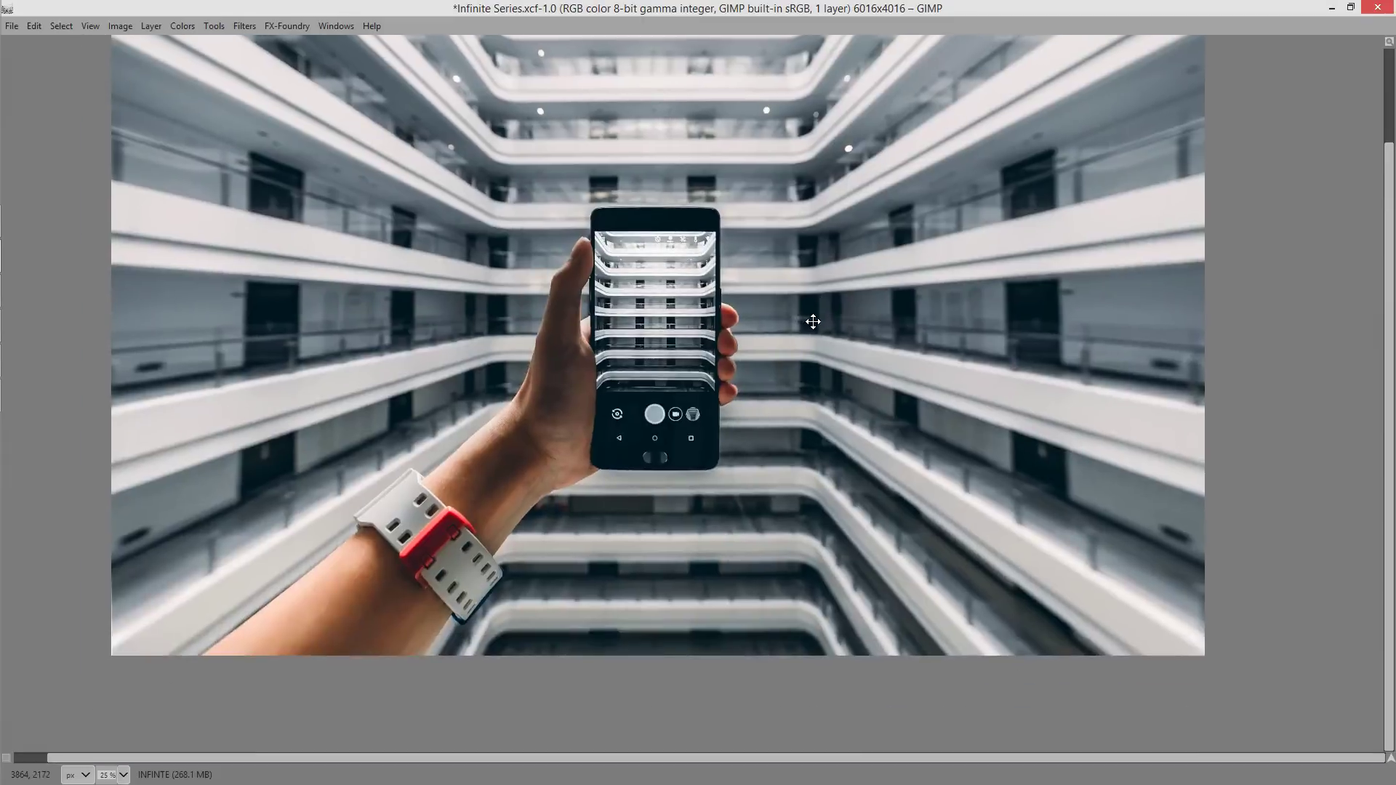
Zoom the canvas from 25% to 50% around the hand holding the phone
{"action": "scroll", "coordinate": [722, 394], "scroll_direction": "up", "scroll_amount": 2}
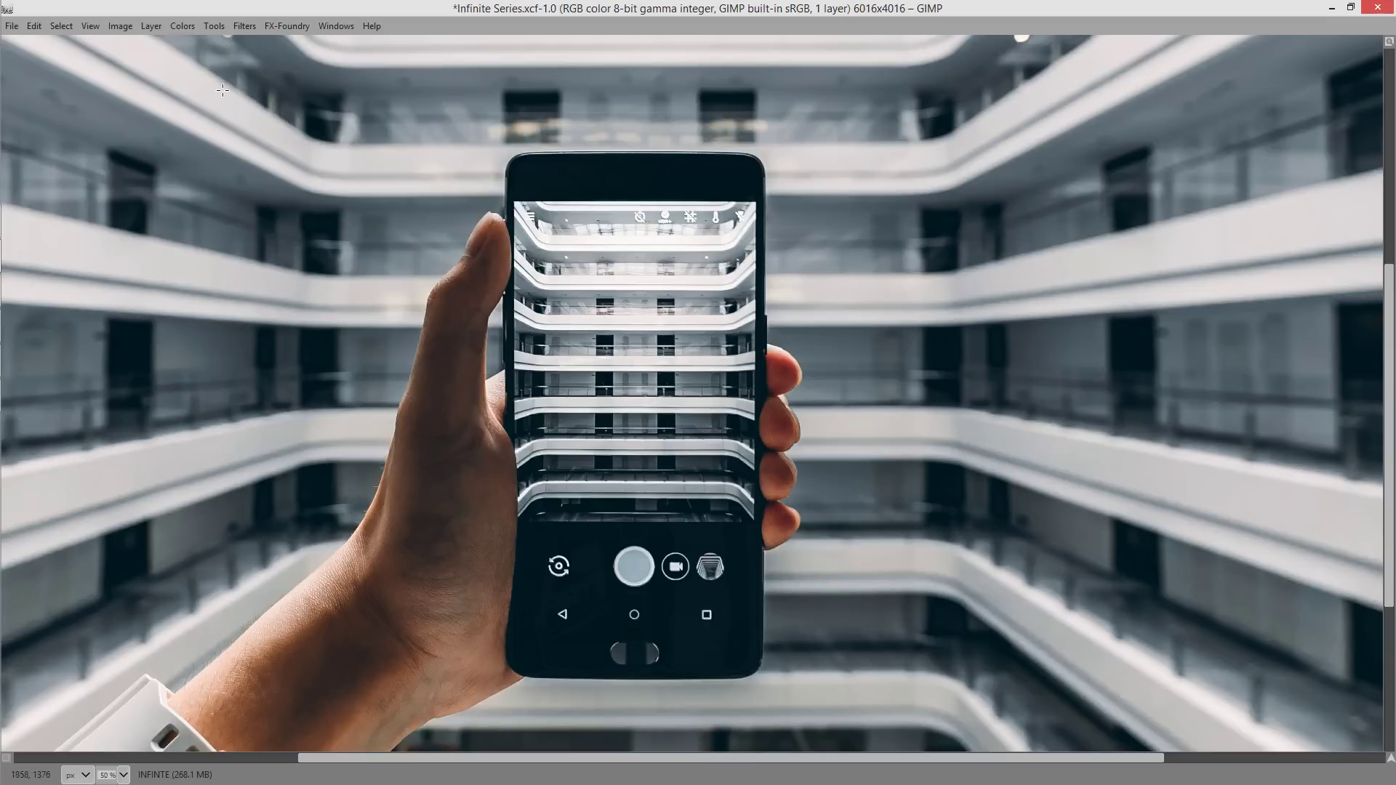
With Rectangle Select, select the phone's screen from its top edge to the camera controls
{"action": "left_click", "coordinate": [213, 25]}
{"action": "mouse_move", "coordinate": [246, 47]}
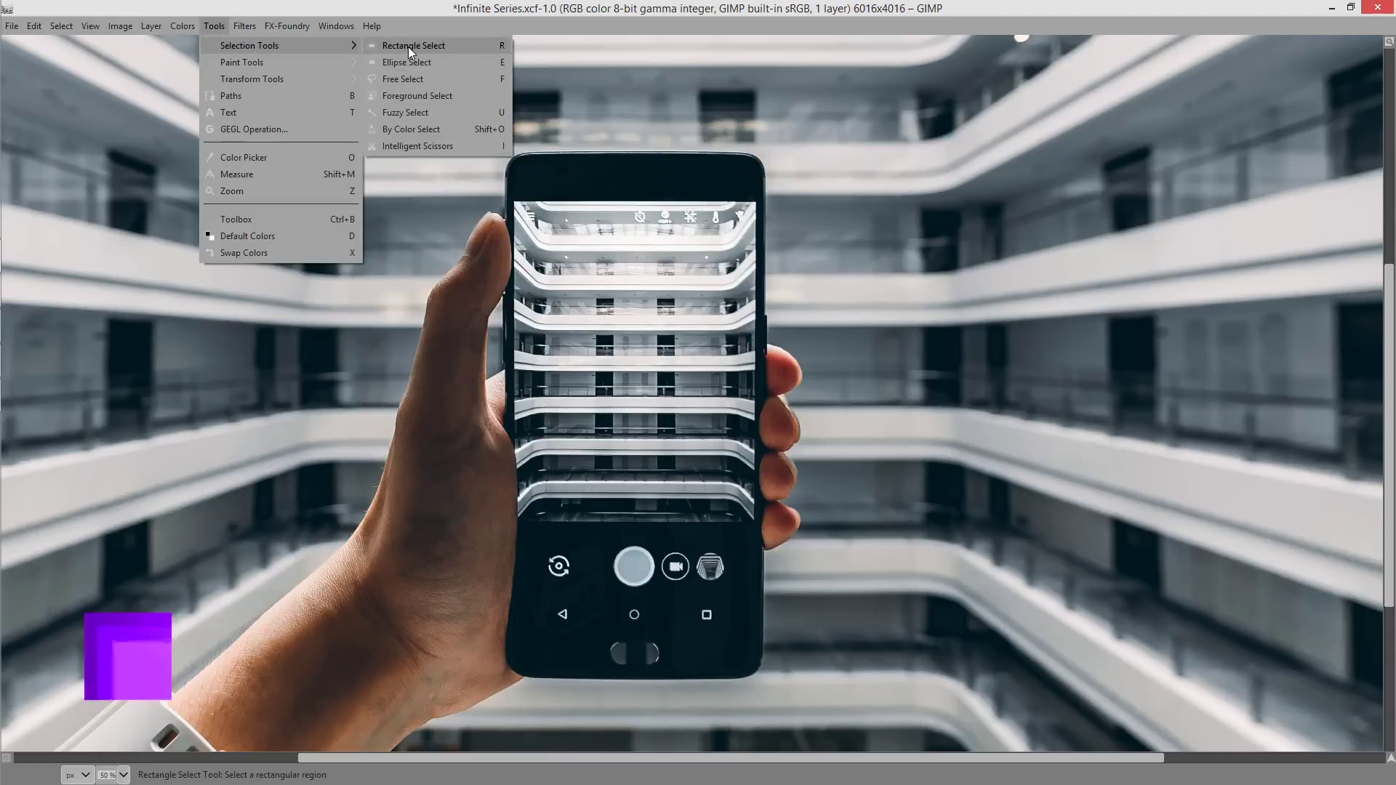
{"action": "left_click", "coordinate": [408, 46]}
{"action": "left_click_drag", "start_coordinate": [516, 205], "coordinate": [753, 519]}
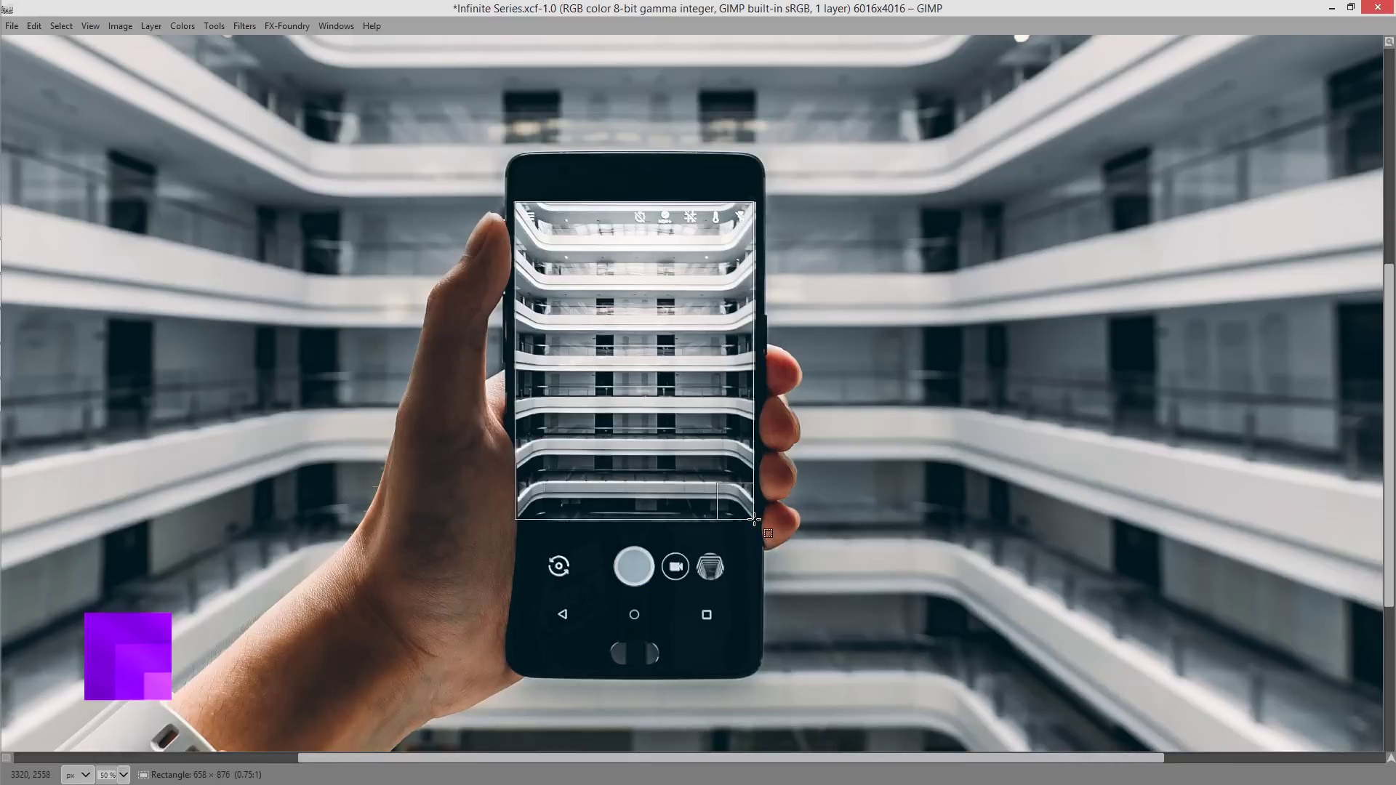
{"action": "left_click_drag", "start_coordinate": [752, 232], "coordinate": [756, 231]}
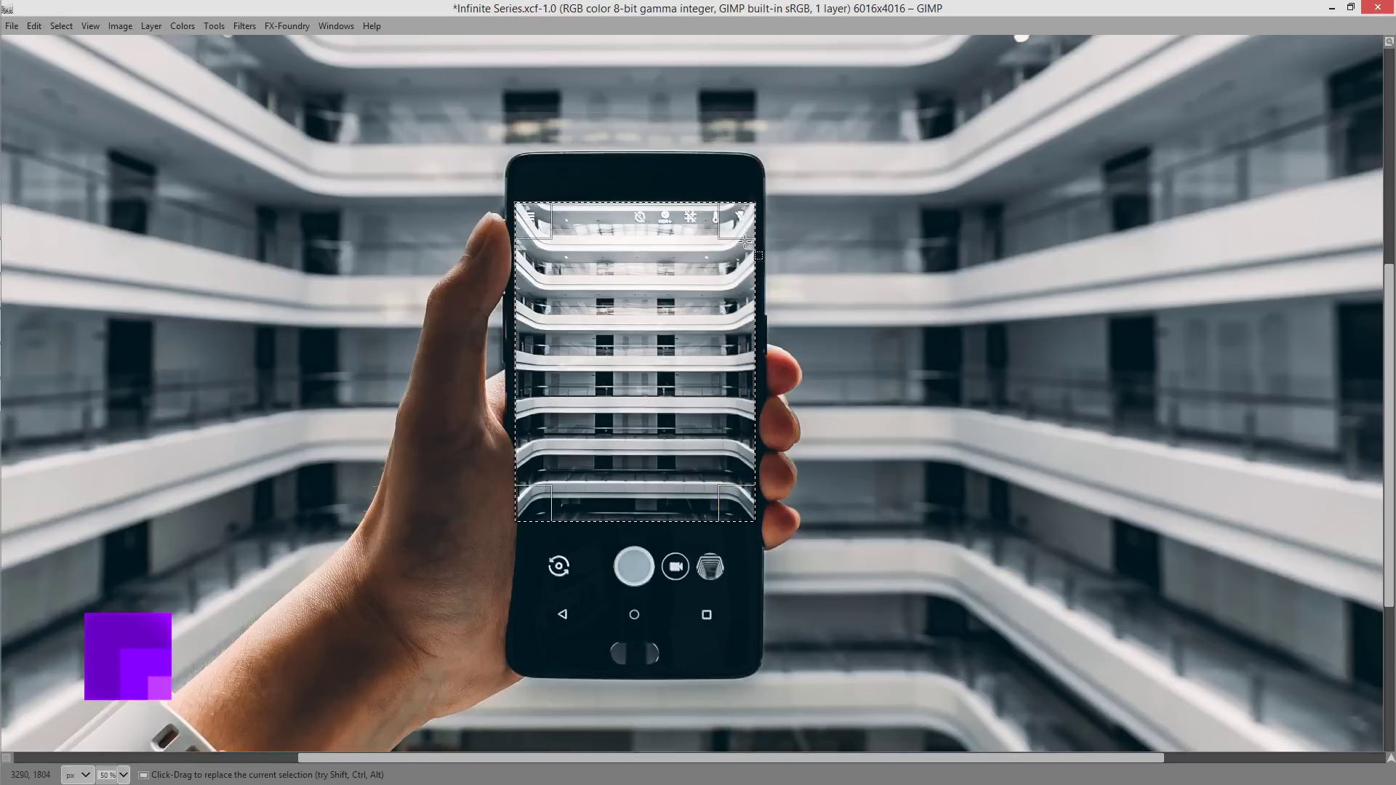
At 25% zoom, grow the selection from its centre to 1860×2472 at a 0.75:1 ratio
{"action": "scroll", "coordinate": [701, 248], "scroll_direction": "up", "scroll_amount": 2}
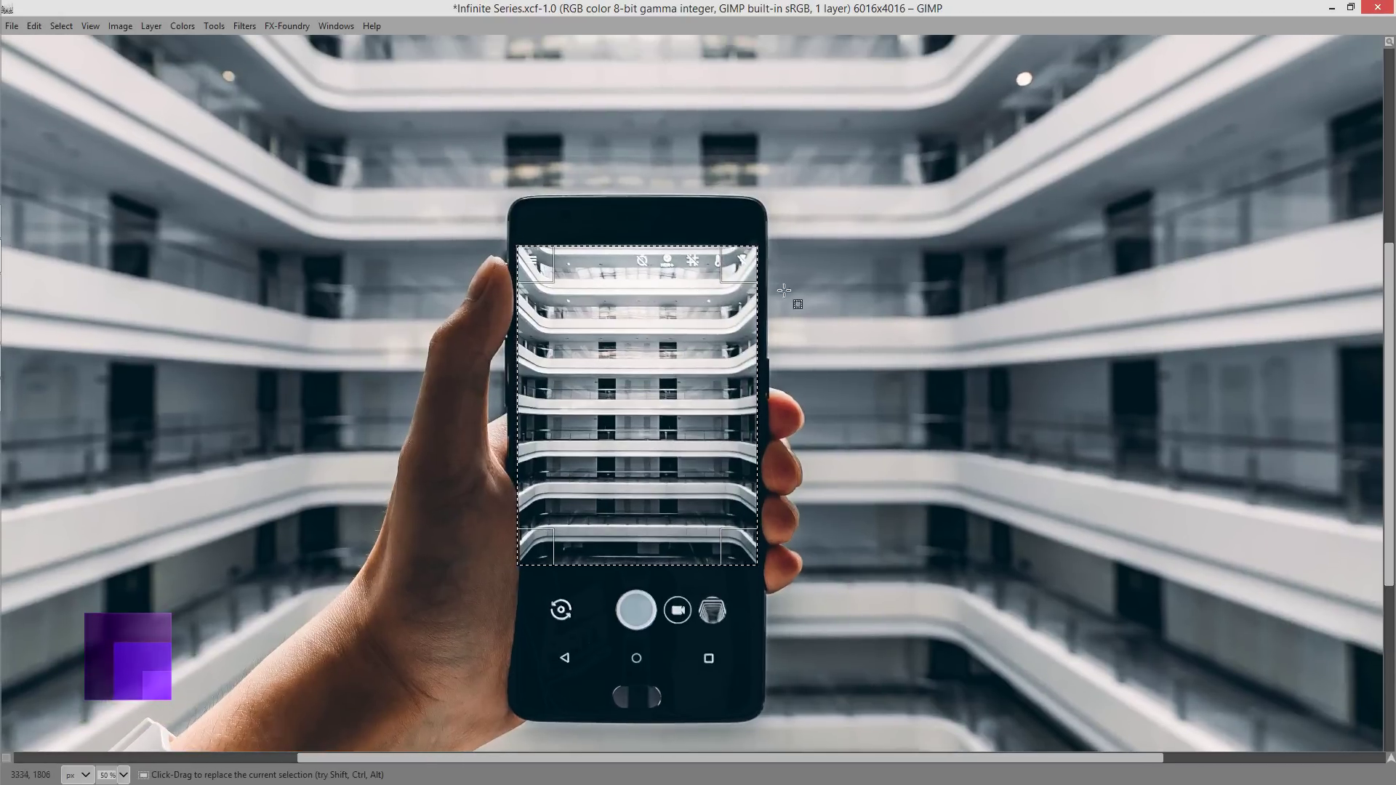
{"action": "scroll", "coordinate": [823, 295], "scroll_direction": "down", "scroll_amount": 1, "text": "ctrl"}
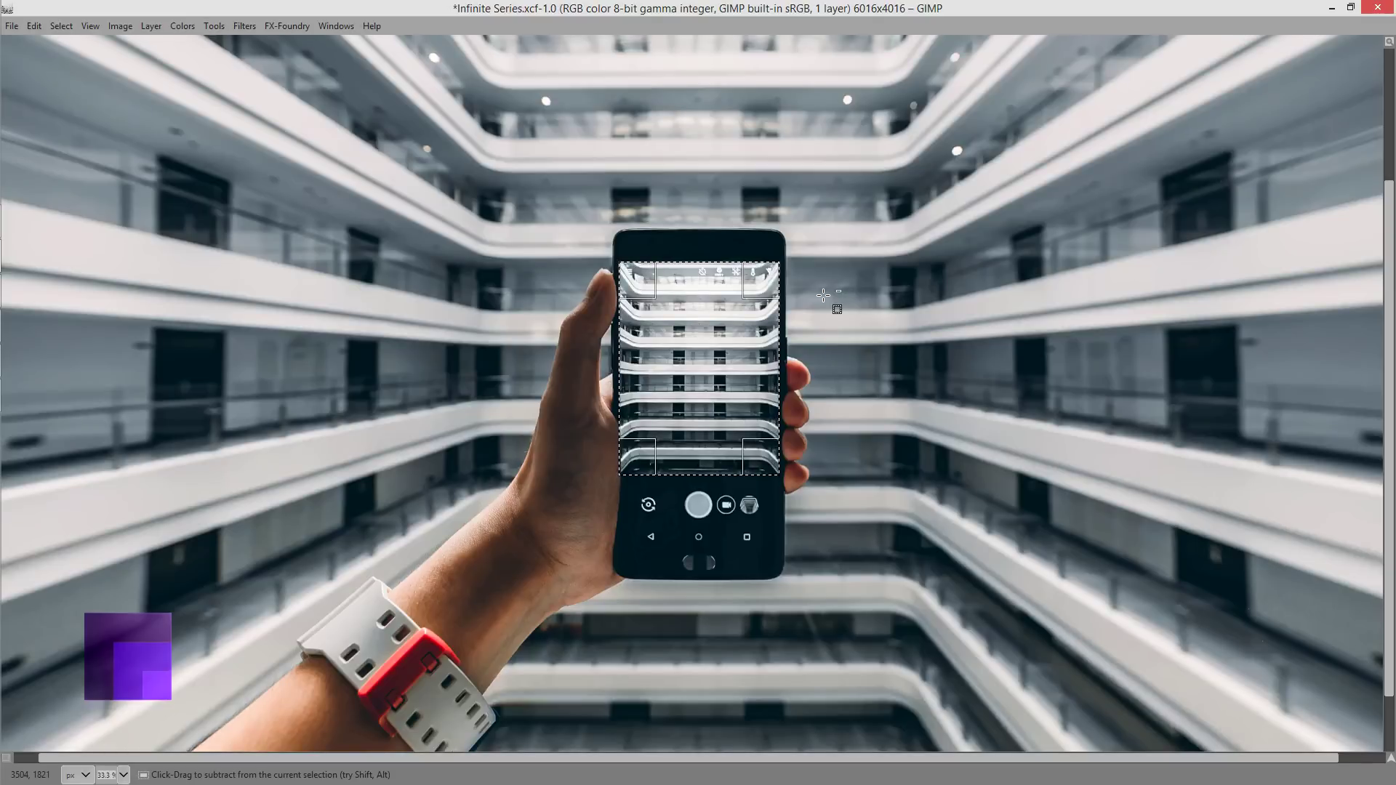
{"action": "scroll", "coordinate": [824, 295], "scroll_direction": "down", "scroll_amount": 1, "text": "ctrl"}
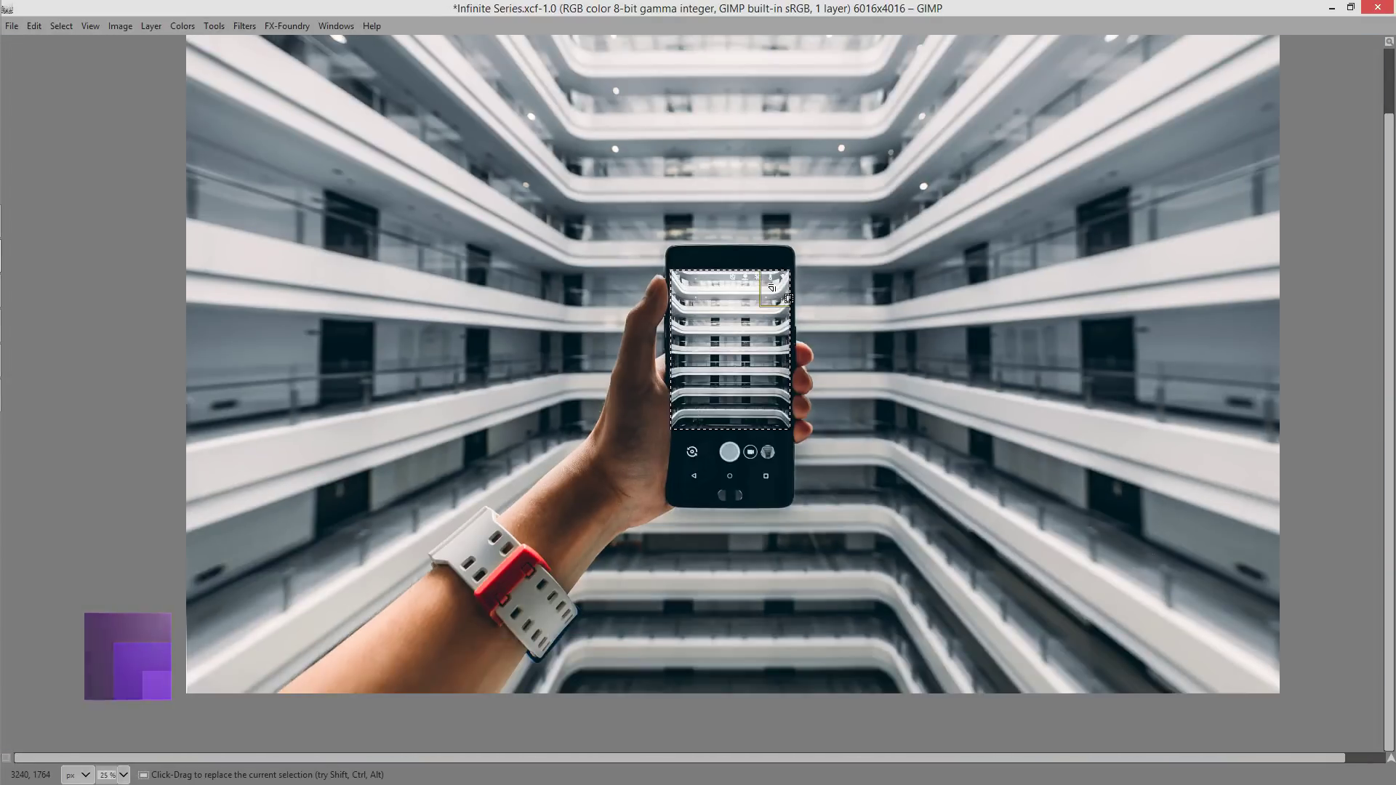
{"action": "left_click_drag", "start_coordinate": [771, 288], "coordinate": [771, 288]}
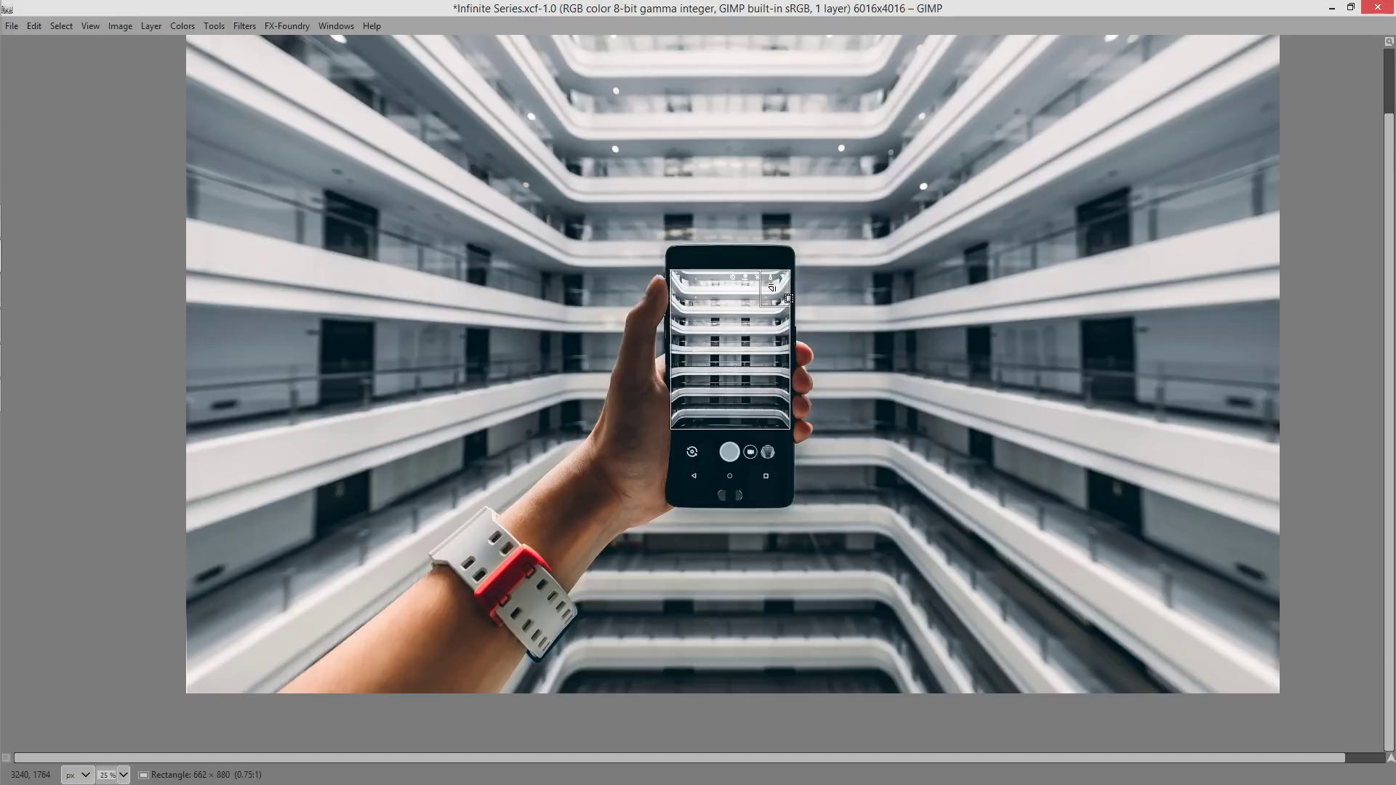
{"action": "left_click_drag", "start_coordinate": [772, 288], "coordinate": [828, 155]}
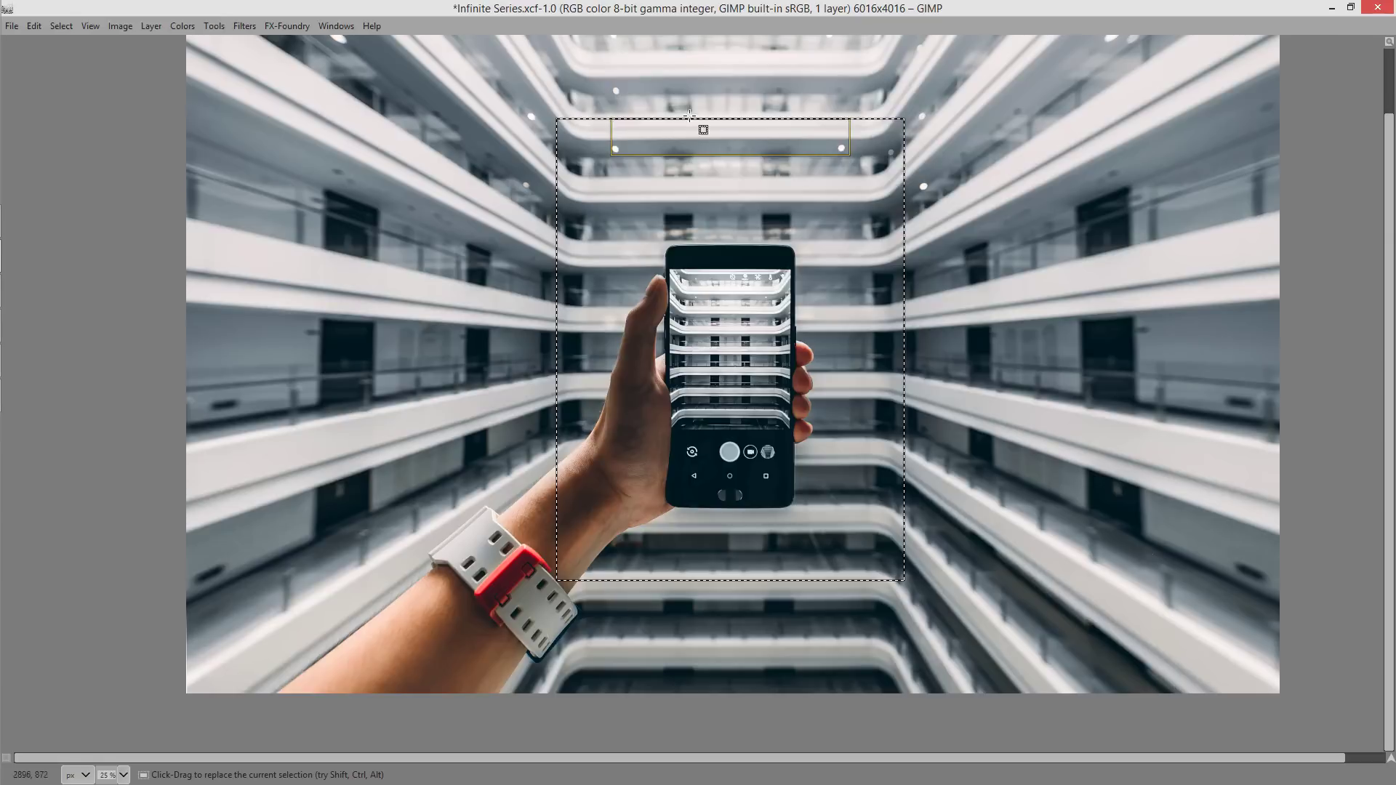
Crop the image to the selection (1914×2544), clear the selection, and view the whole result
{"action": "left_click", "coordinate": [117, 29]}
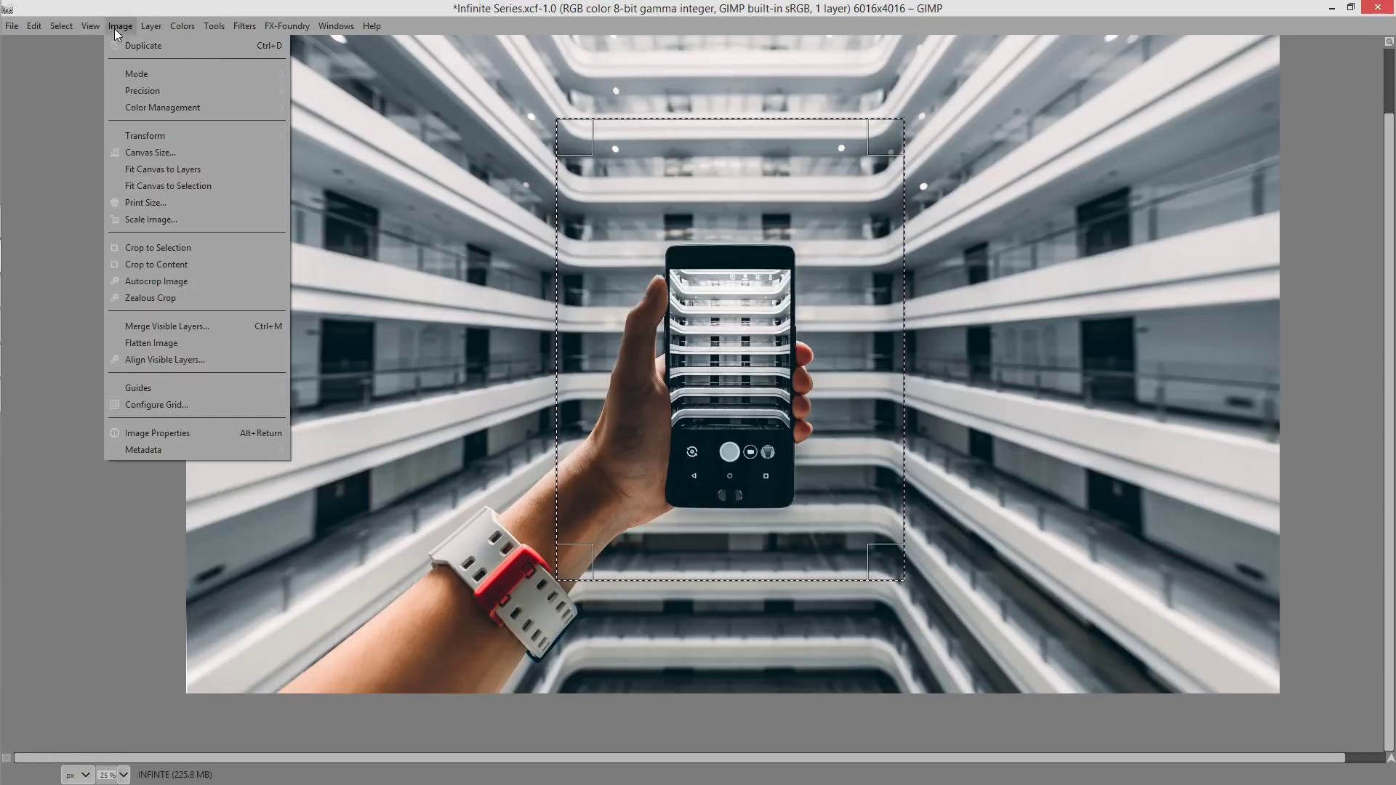
{"action": "left_click", "coordinate": [184, 250]}
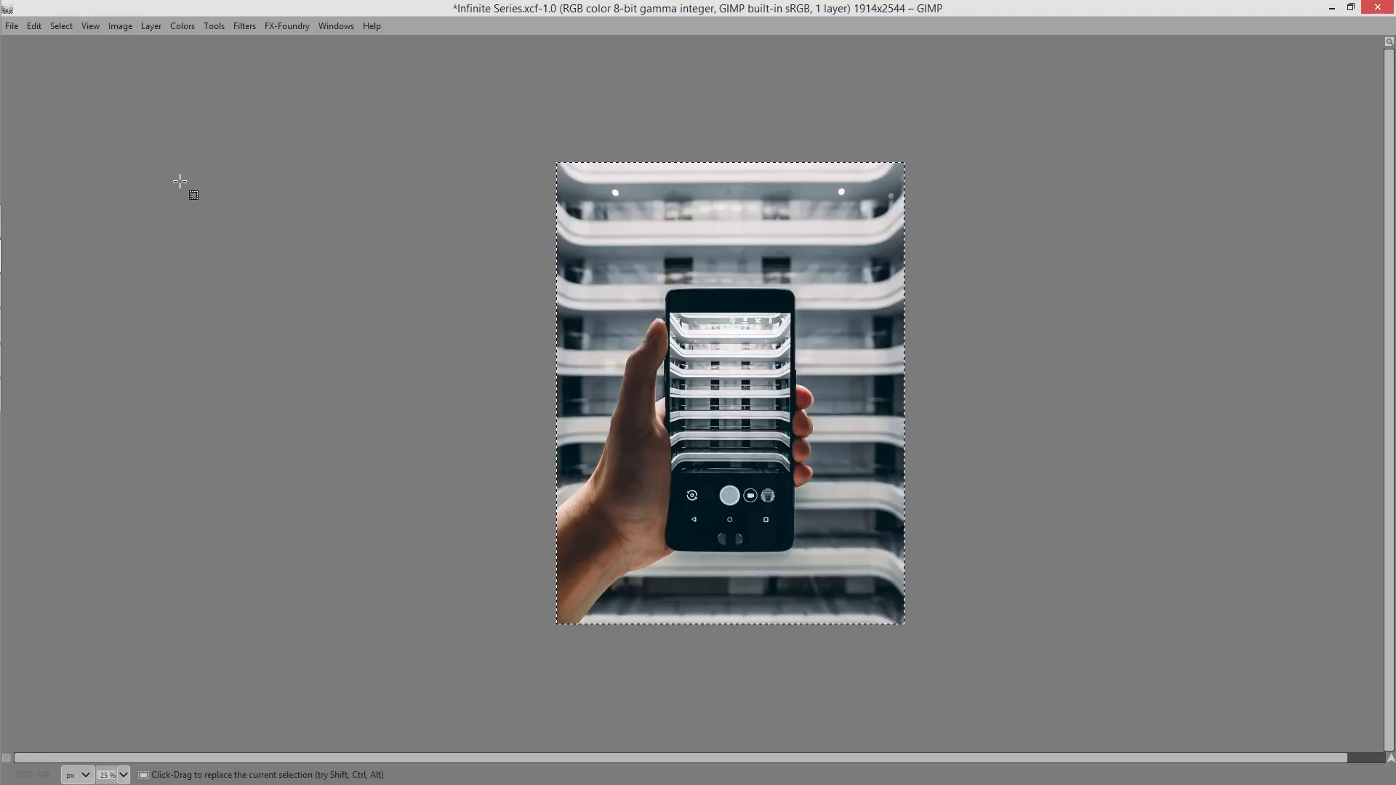
{"action": "left_click", "coordinate": [61, 27]}
{"action": "left_click", "coordinate": [70, 61]}
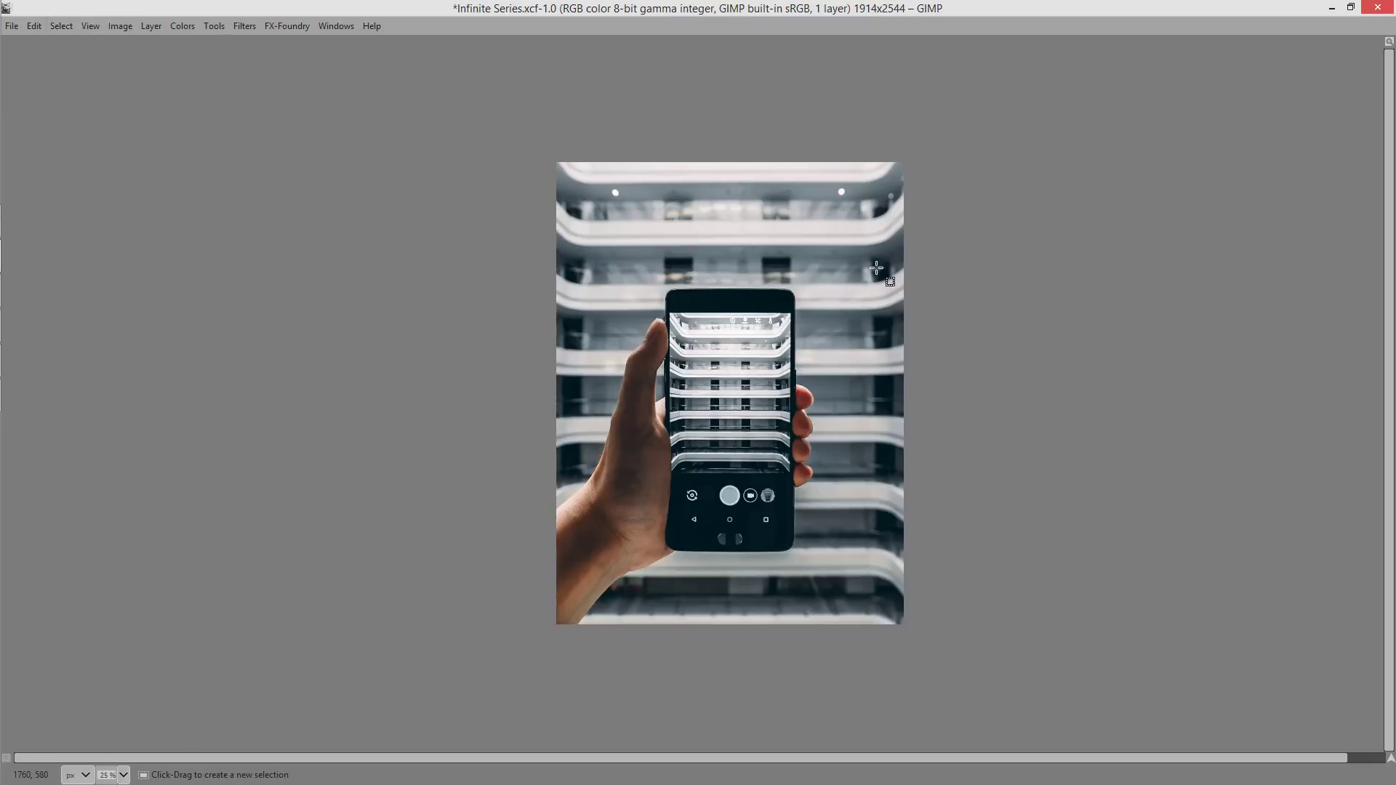
{"action": "scroll", "coordinate": [817, 283], "scroll_direction": "up", "scroll_amount": 3}
{"action": "scroll", "coordinate": [758, 199], "scroll_direction": "down", "scroll_amount": 2}
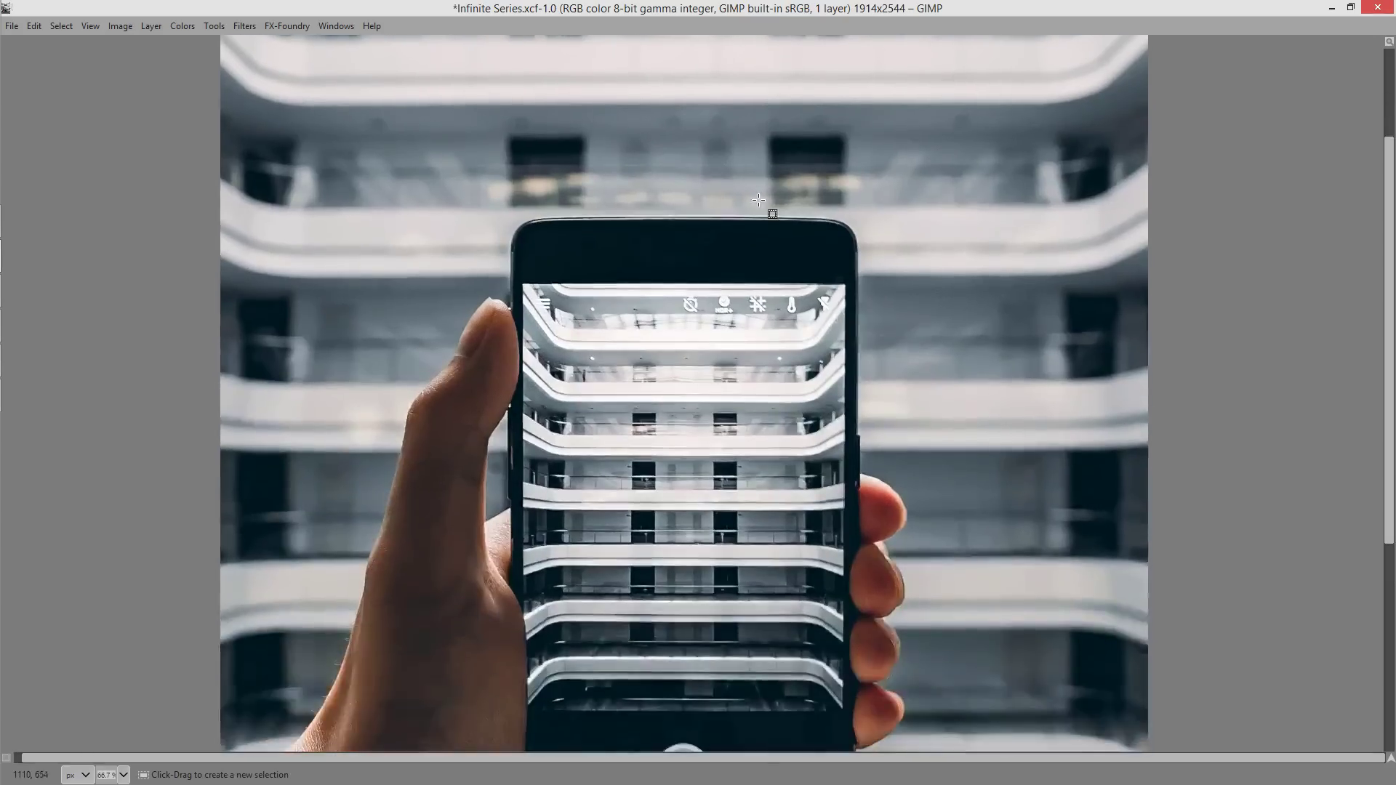
{"action": "scroll", "coordinate": [758, 199], "scroll_direction": "down", "scroll_amount": 2}
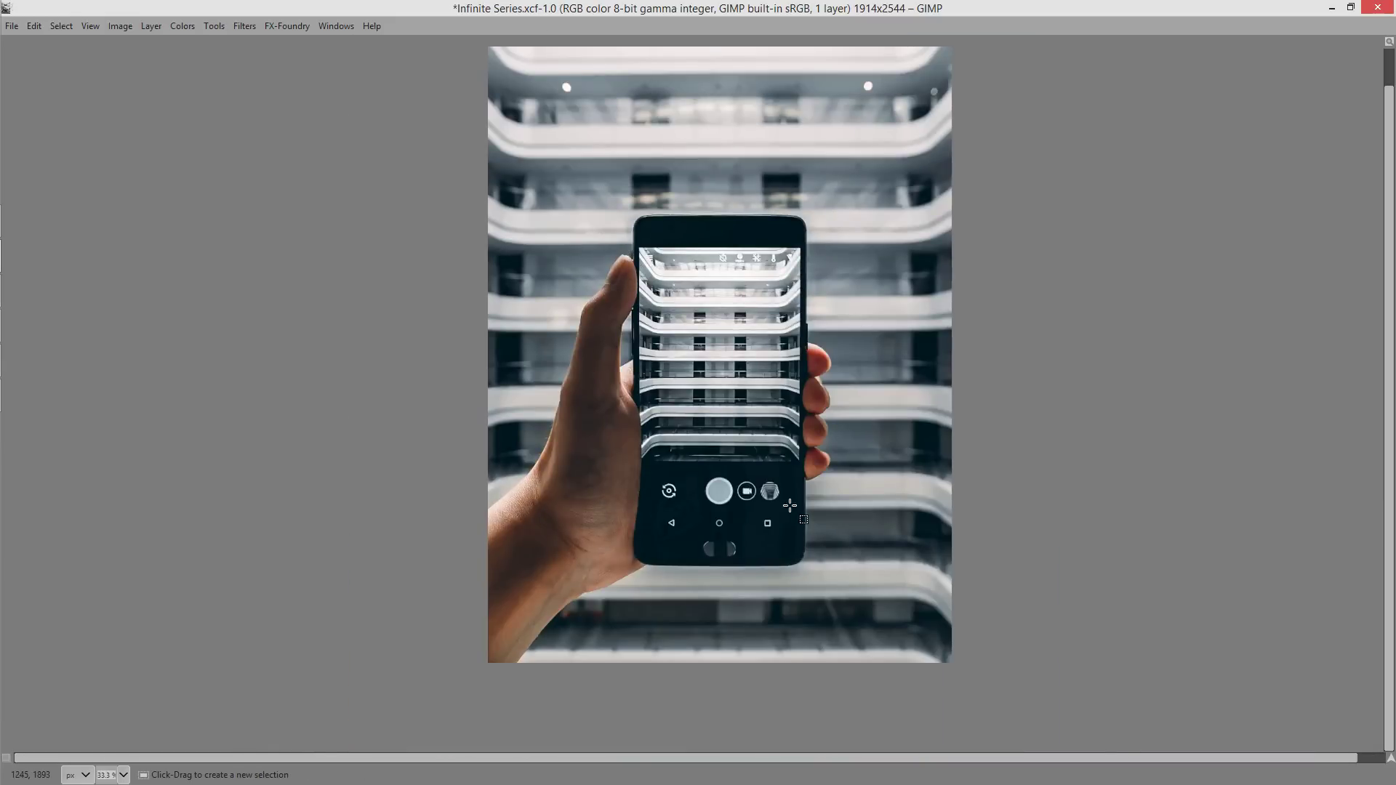
{"action": "scroll", "coordinate": [764, 397], "scroll_direction": "up", "scroll_amount": 2}
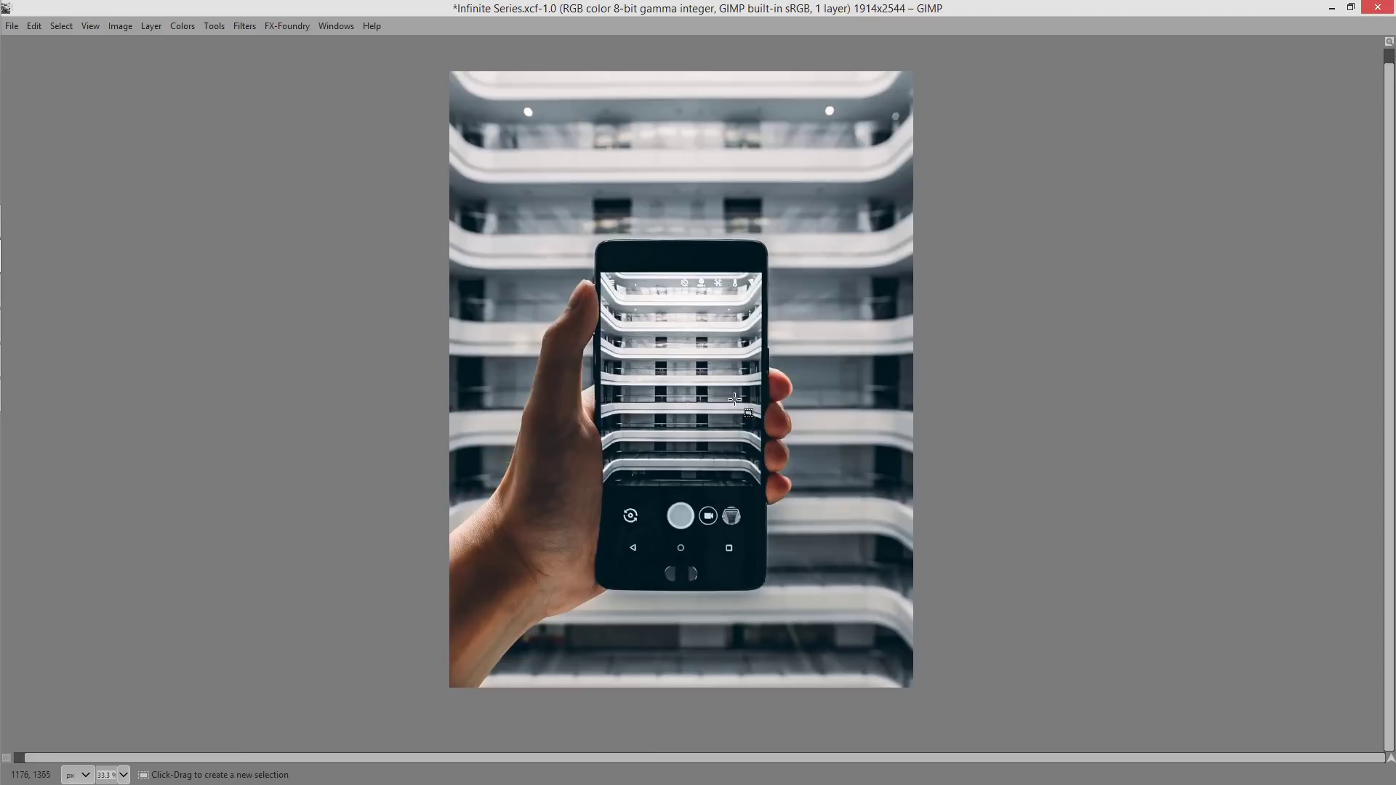
Open Filters > Map > Recursive Transform and move its settings dialog off the photo
{"action": "left_click", "coordinate": [239, 27]}
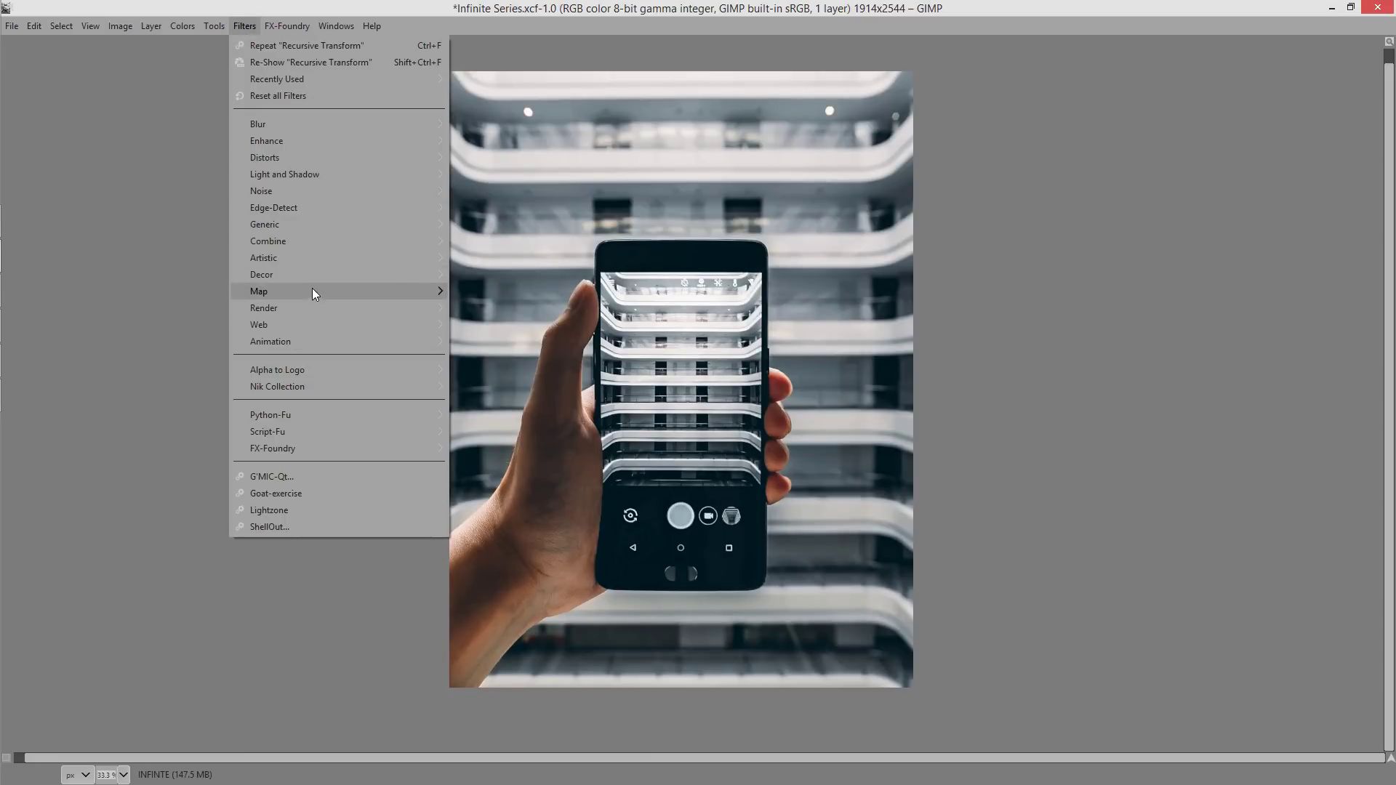
{"action": "mouse_move", "coordinate": [312, 289]}
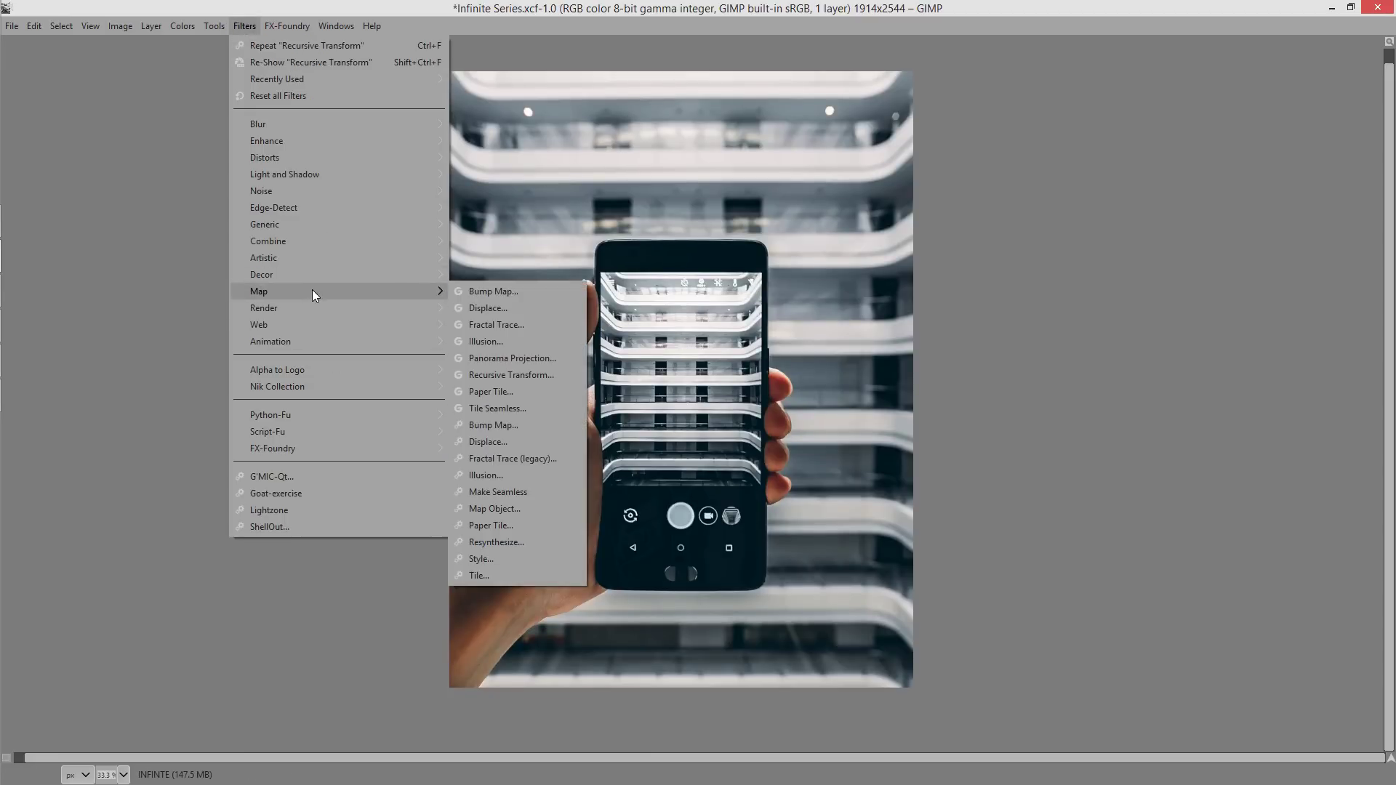
{"action": "left_click", "coordinate": [544, 376]}
{"action": "left_click_drag", "start_coordinate": [930, 136], "coordinate": [1079, 146]}
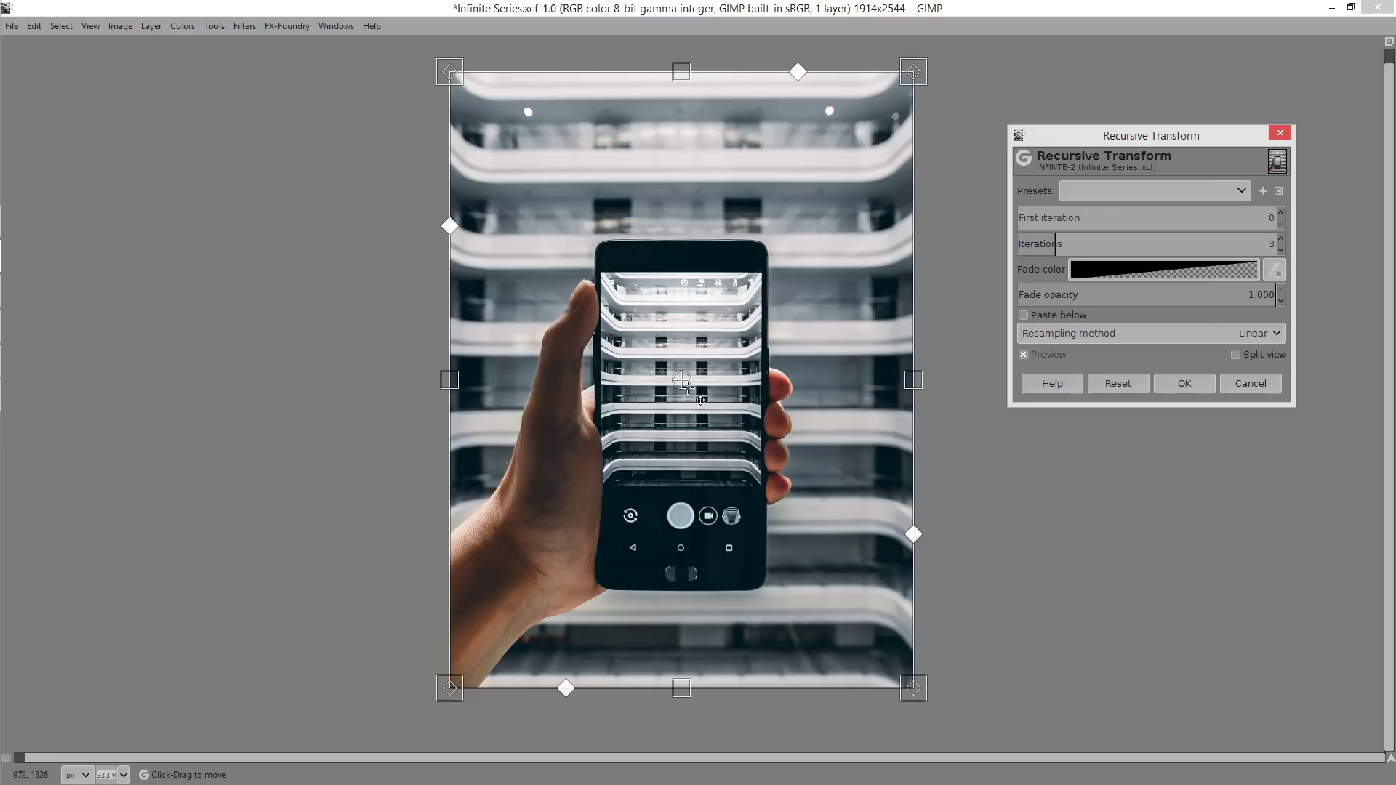
Drag the repeated copy around the preview to try out its placement
{"action": "left_click_drag", "start_coordinate": [840, 264], "coordinate": [734, 178]}
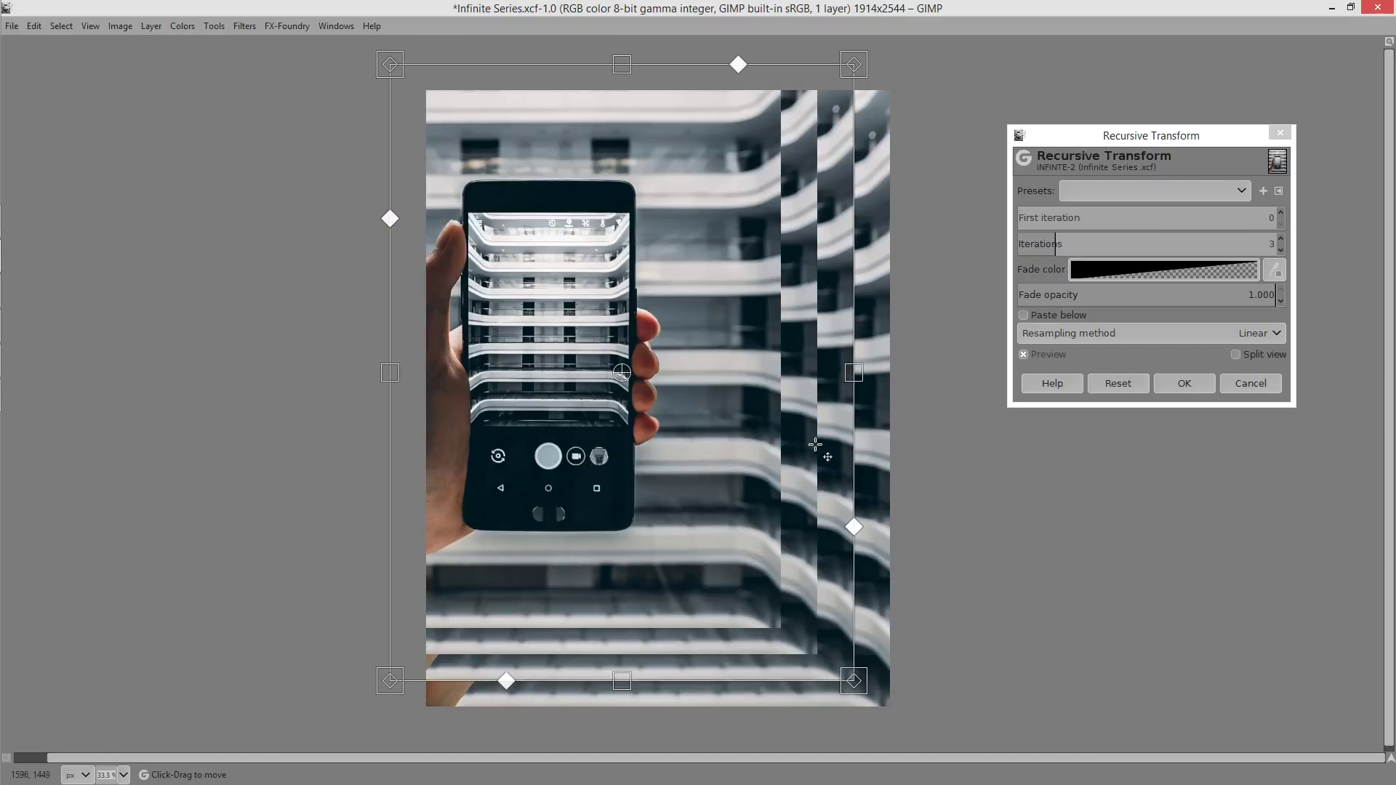
{"action": "left_click_drag", "start_coordinate": [694, 324], "coordinate": [763, 375]}
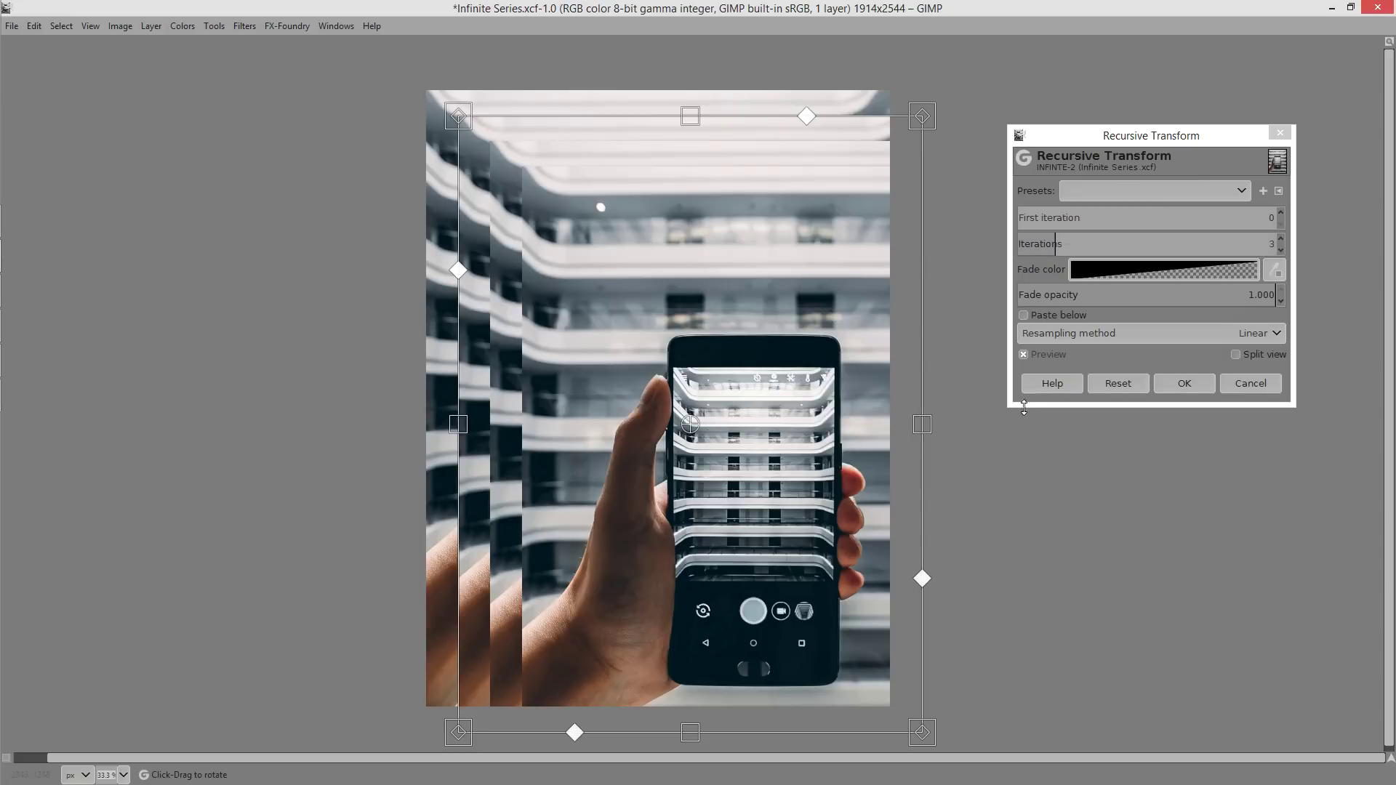
{"action": "scroll", "coordinate": [750, 440], "scroll_direction": "down", "scroll_amount": 2}
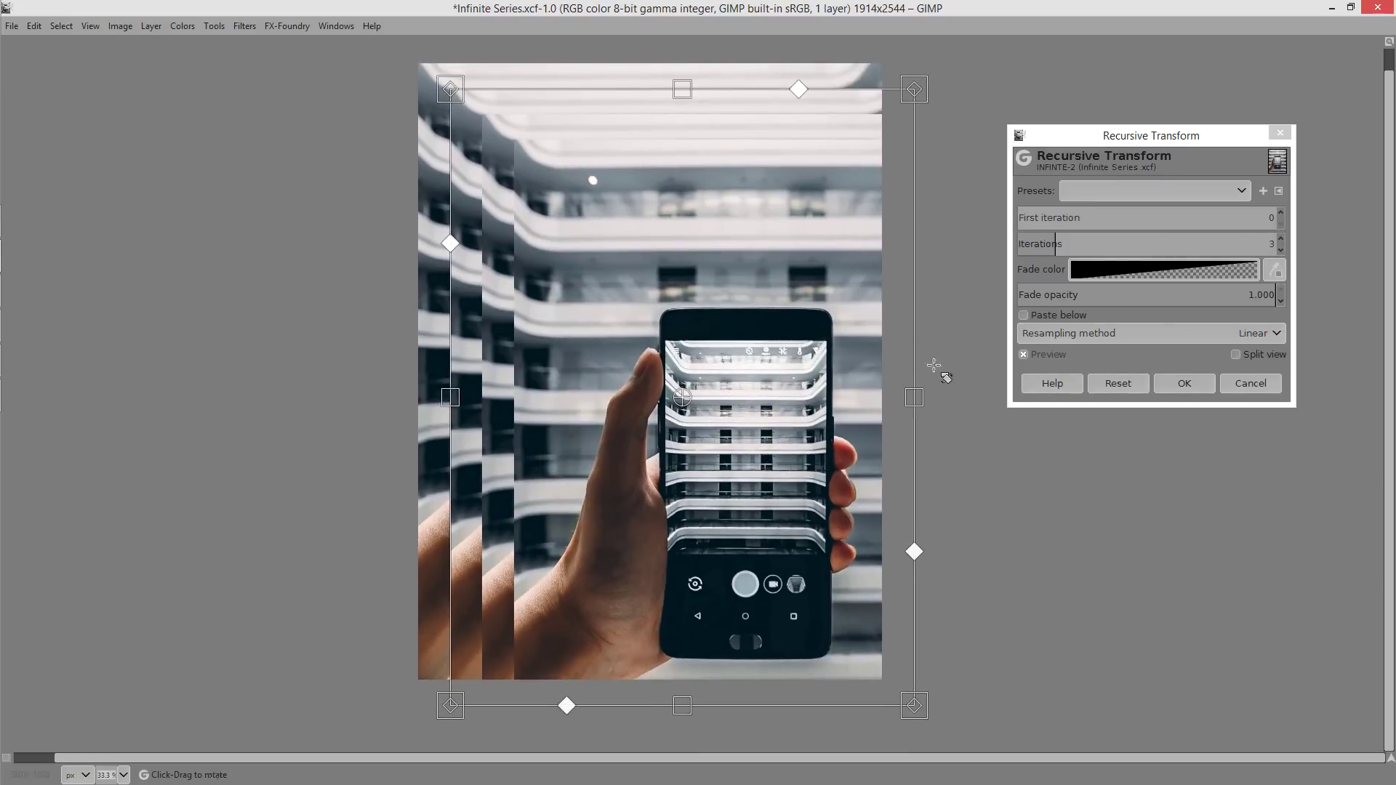
Reset the transform frame and drag its top-right corner down onto the phone screen
{"action": "left_click", "coordinate": [1118, 383]}
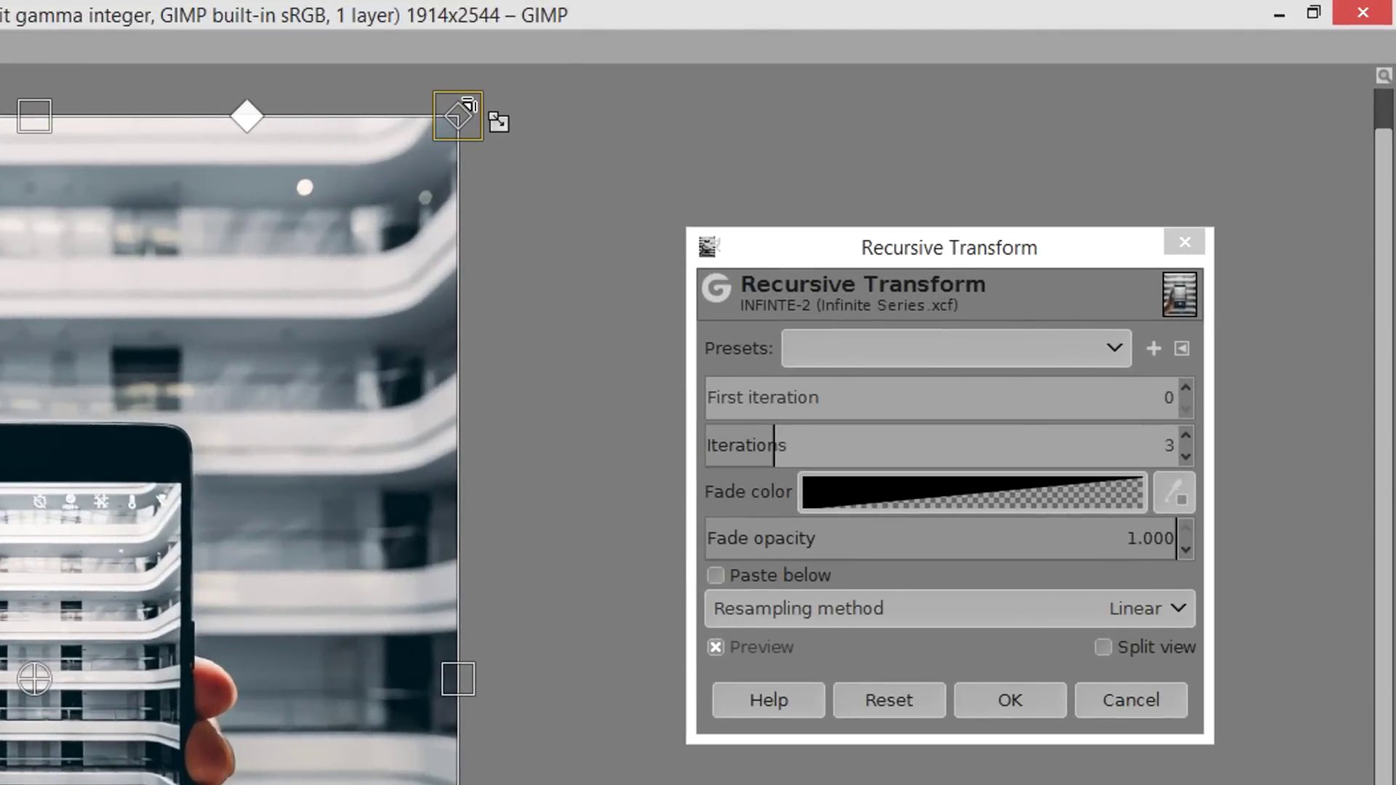
{"action": "left_click_drag", "start_coordinate": [466, 108], "coordinate": [190, 481]}
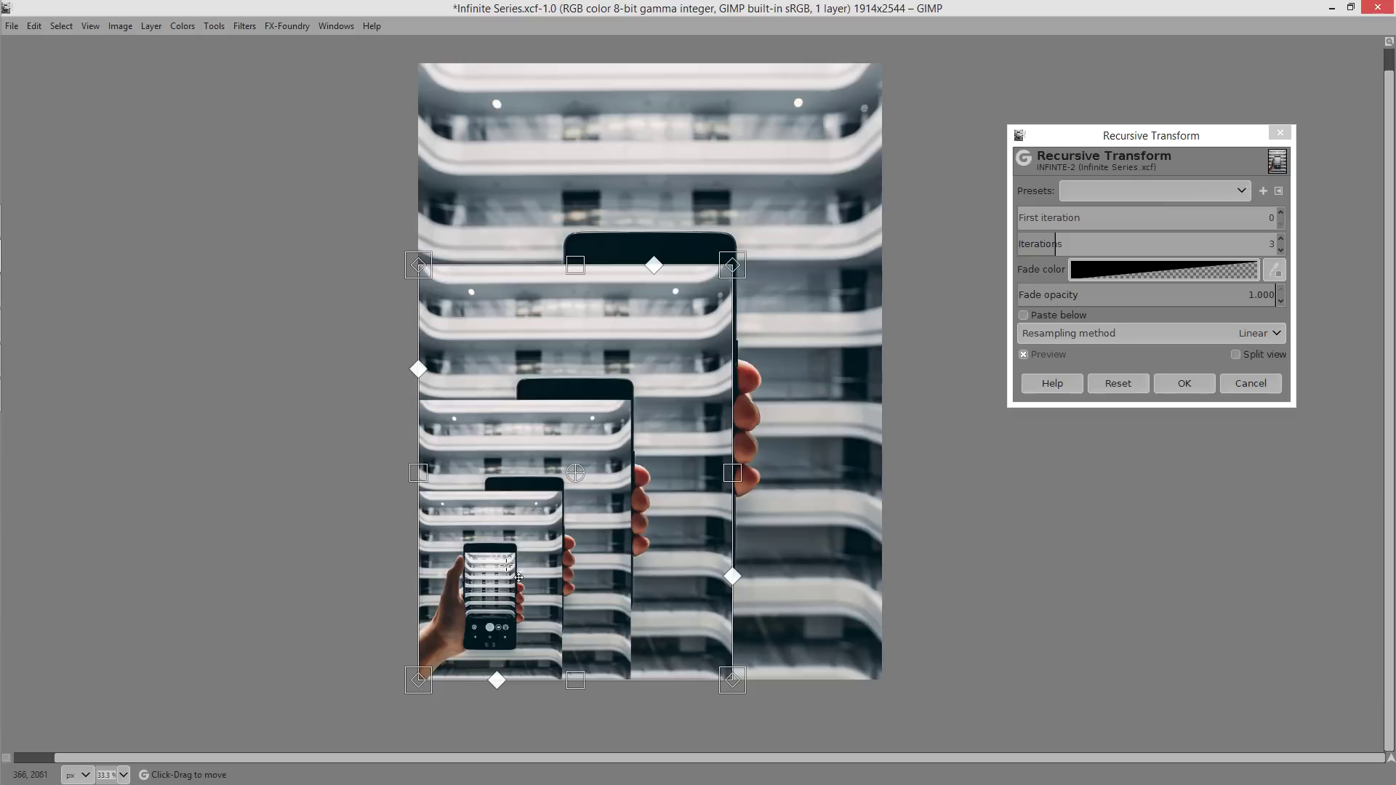
Enable Paste below and fit the copy's bottom corners onto the phone screen, zooming to check
{"action": "left_click", "coordinate": [1034, 321]}
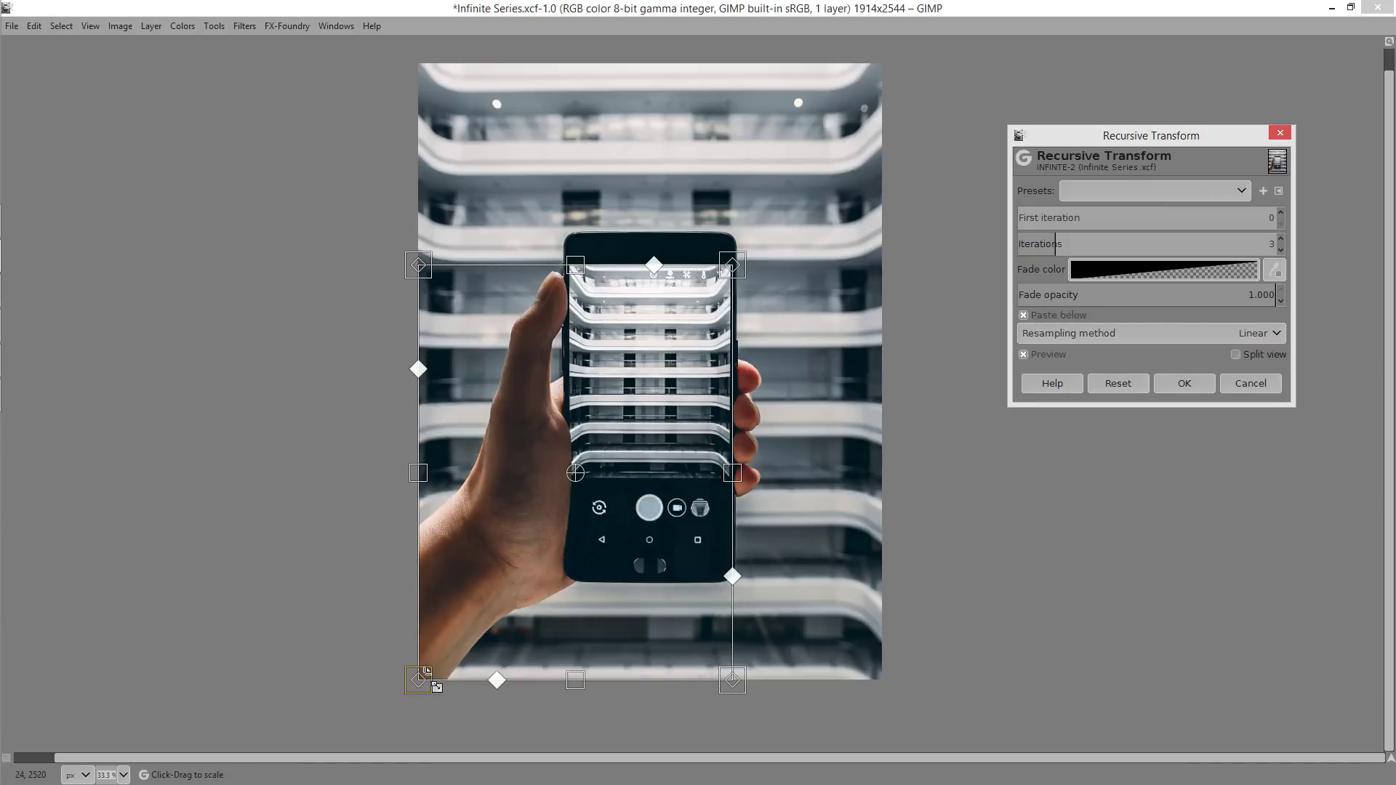
{"action": "left_click_drag", "start_coordinate": [424, 674], "coordinate": [580, 471]}
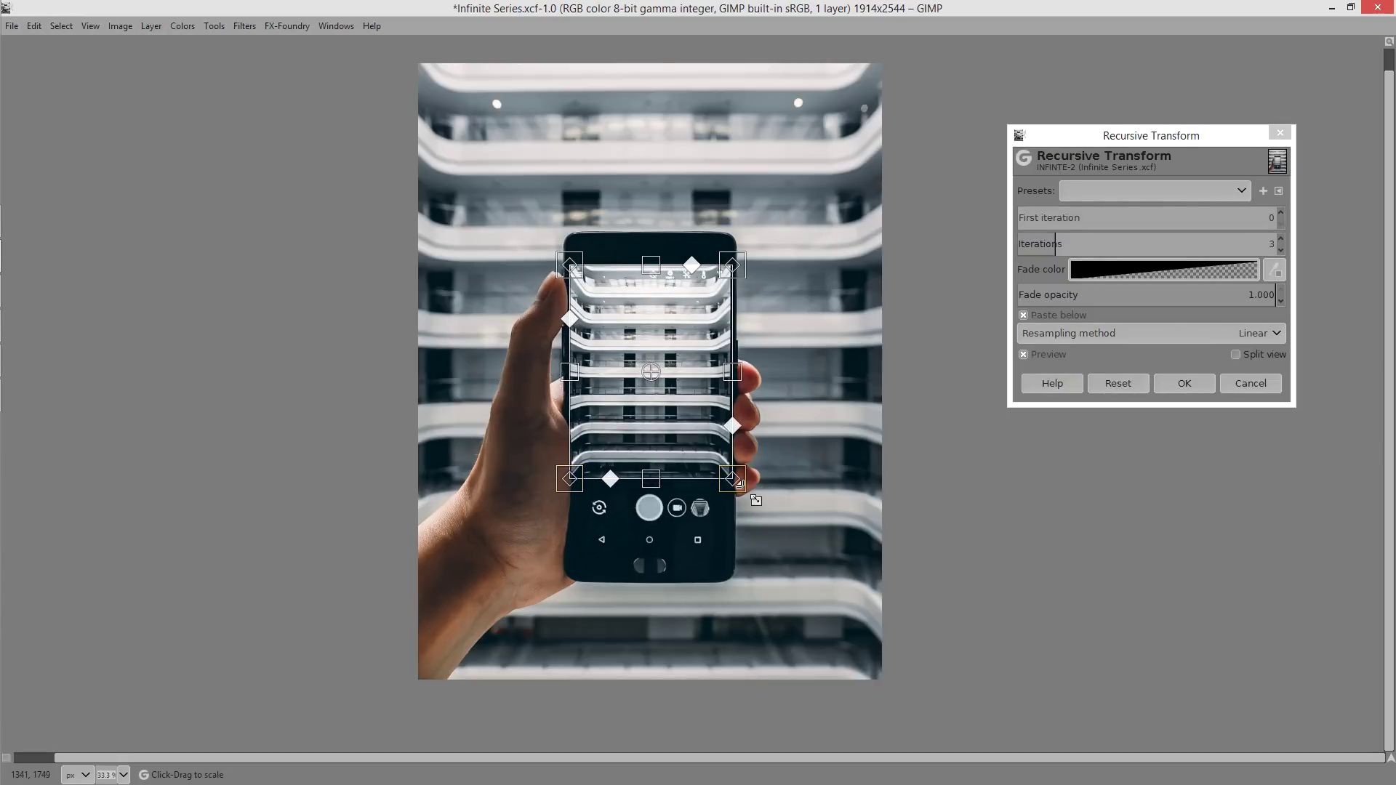
{"action": "left_click_drag", "start_coordinate": [738, 483], "coordinate": [735, 481]}
{"action": "scroll", "coordinate": [752, 498], "scroll_direction": "up", "scroll_amount": 3}
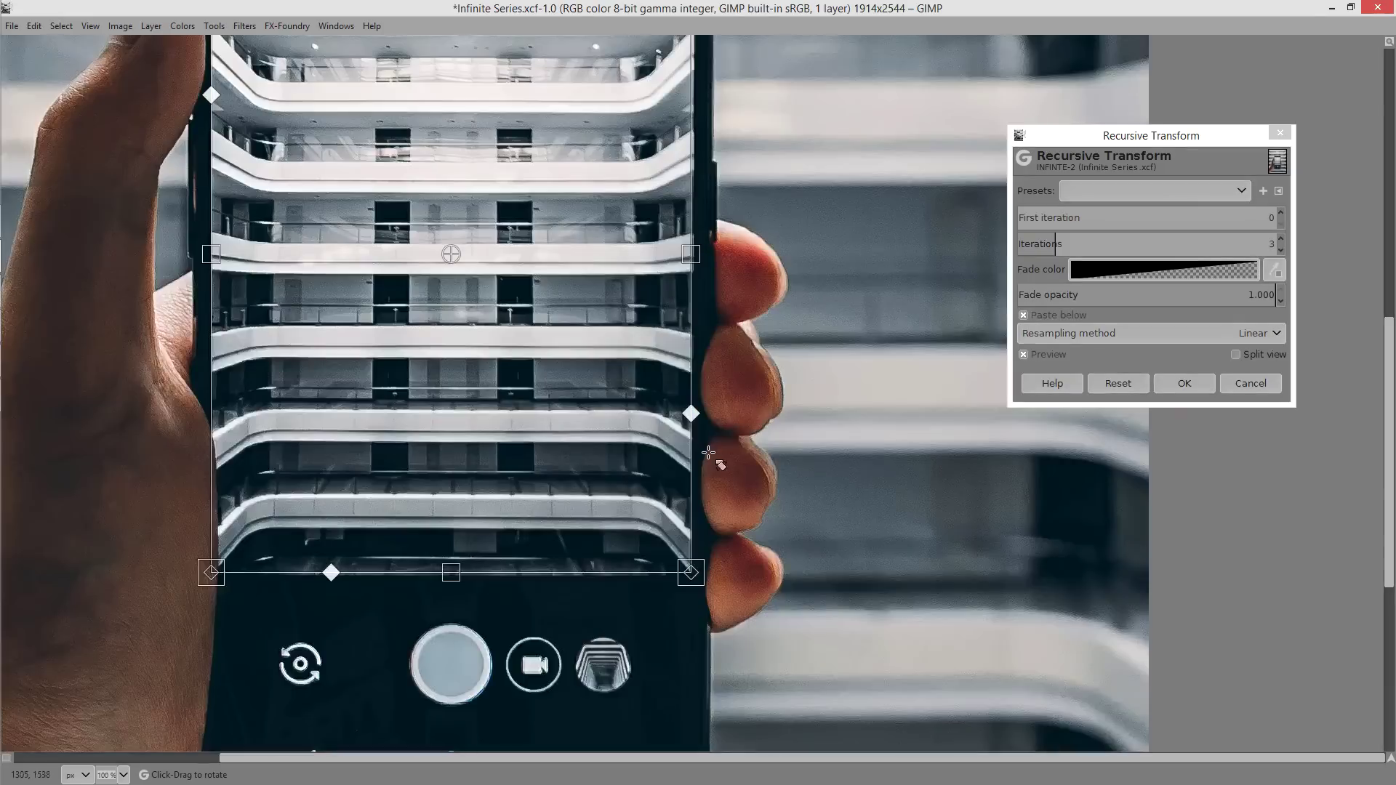
{"action": "scroll", "coordinate": [429, 415], "scroll_direction": "up", "scroll_amount": 3}
{"action": "scroll", "coordinate": [429, 415], "scroll_direction": "left", "scroll_amount": 3}
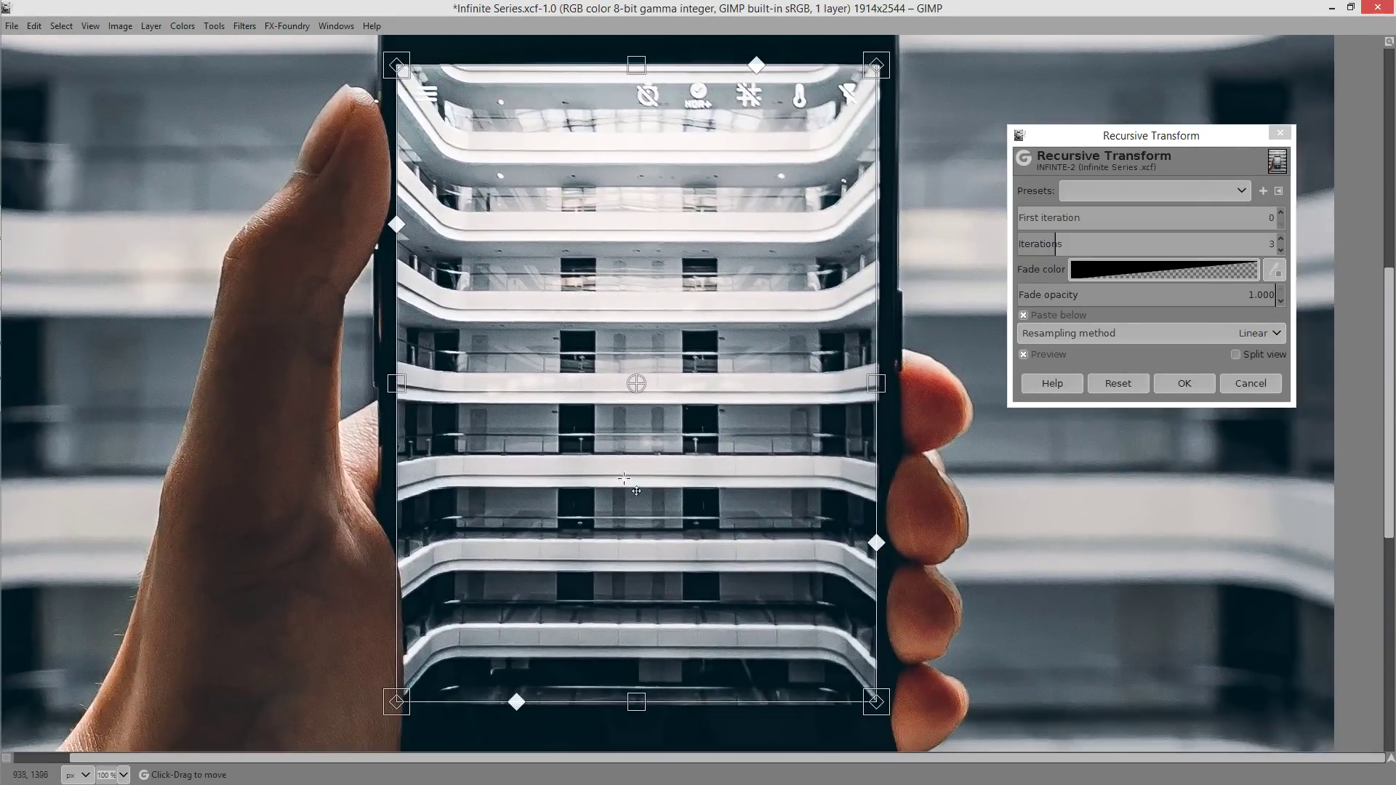
{"action": "scroll", "coordinate": [432, 477], "scroll_direction": "down", "scroll_amount": 3}
{"action": "scroll", "coordinate": [432, 477], "scroll_direction": "left", "scroll_amount": 1}
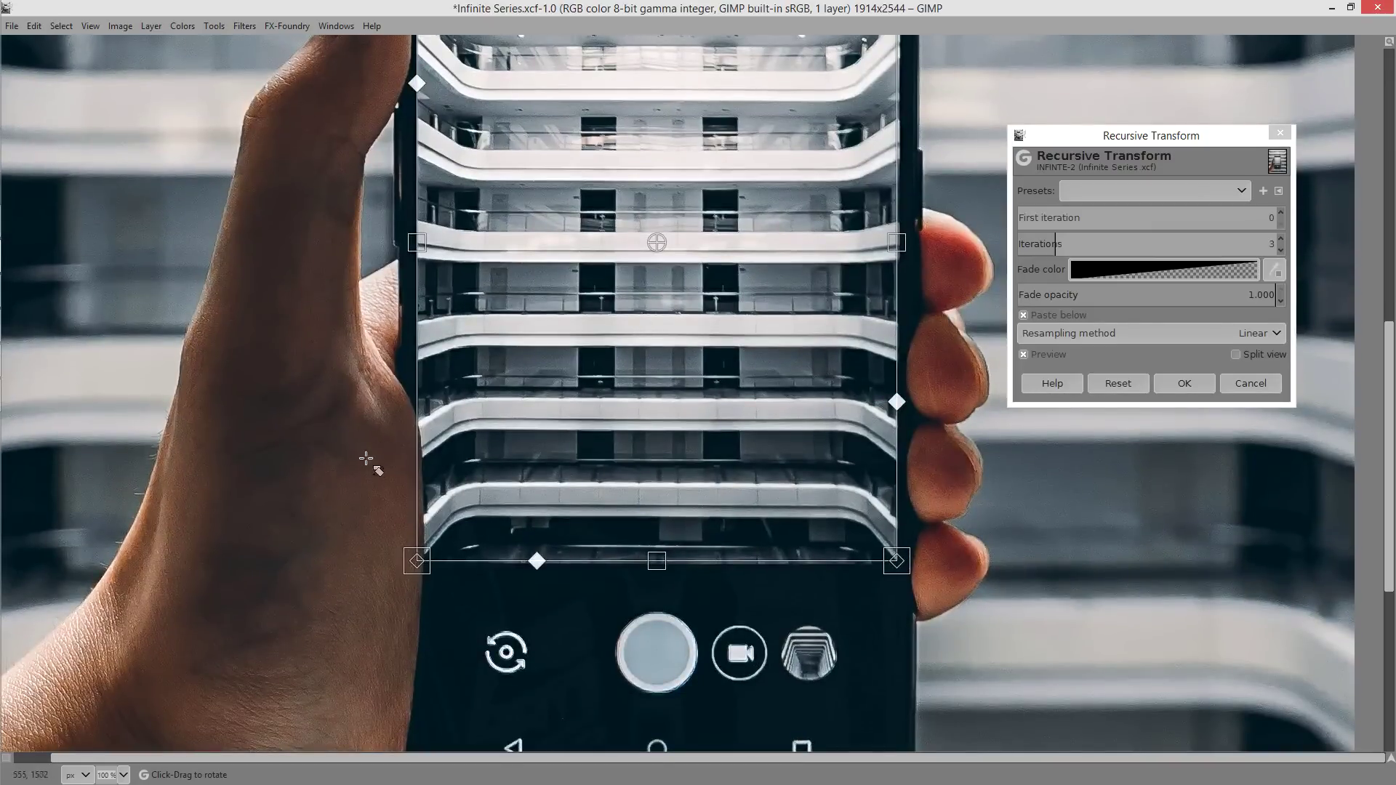
{"action": "scroll", "coordinate": [490, 567], "scroll_direction": "up", "scroll_amount": 2}
{"action": "scroll", "coordinate": [490, 567], "scroll_direction": "right", "scroll_amount": 1}
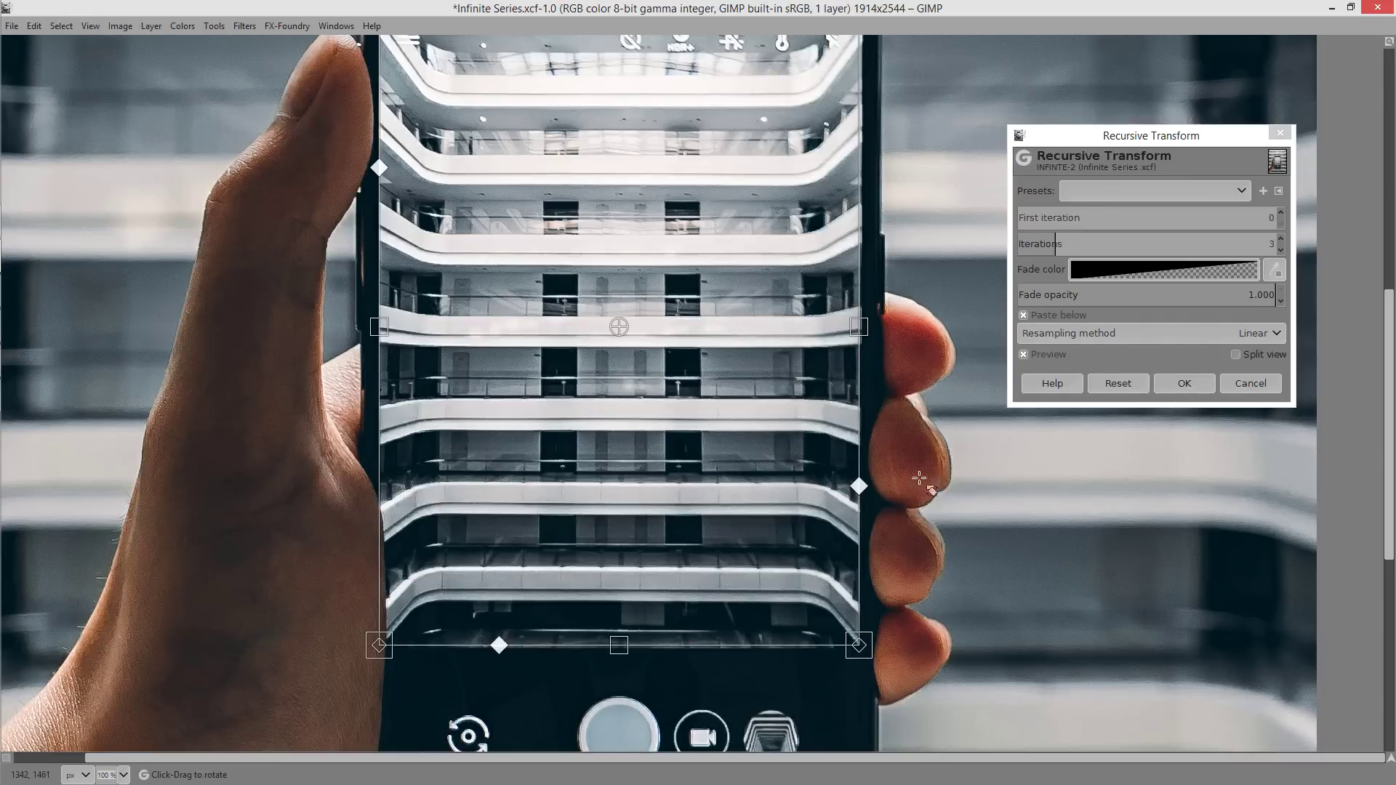
Turn off Paste below and raise Iterations to 5
{"action": "left_click", "coordinate": [1035, 316]}
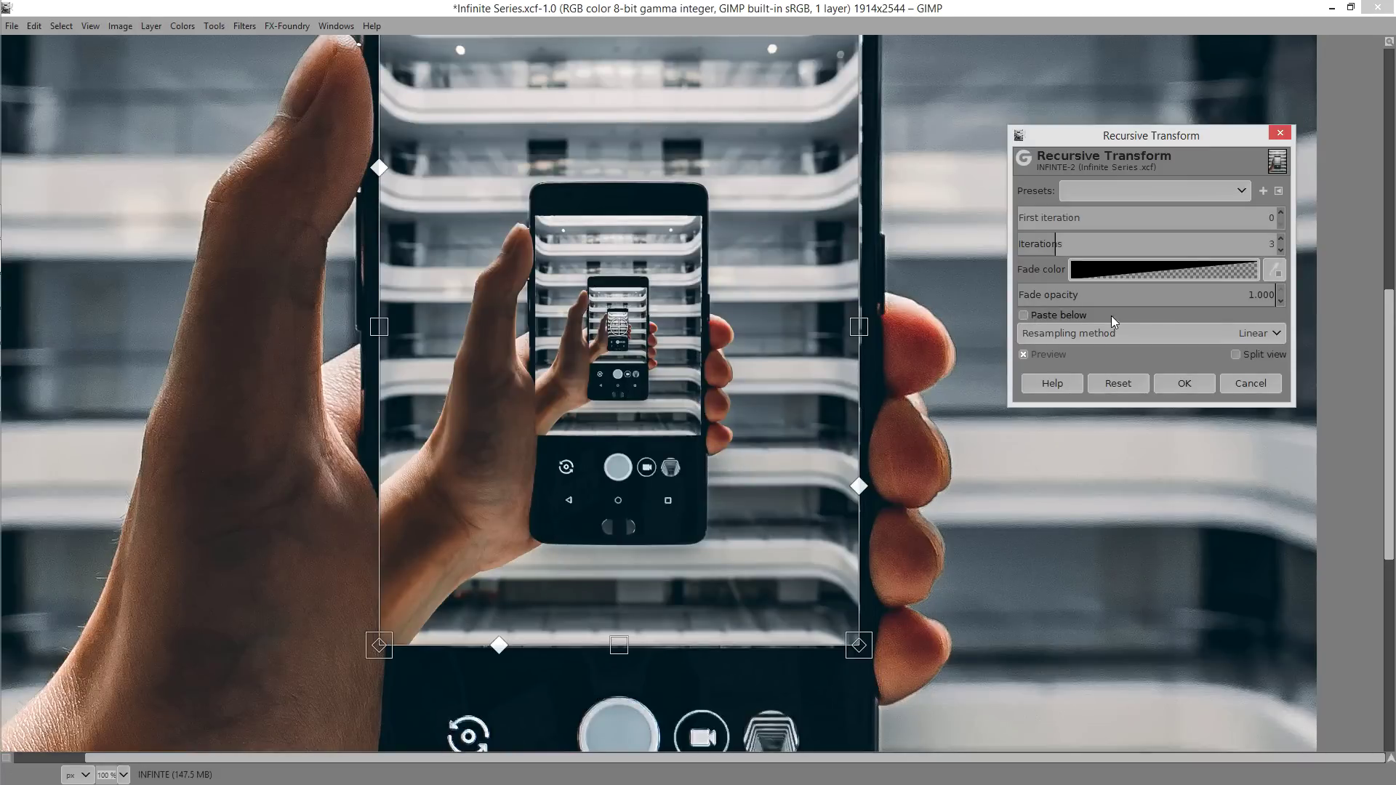
{"action": "left_click", "coordinate": [1281, 239]}
{"action": "left_click", "coordinate": [1280, 239]}
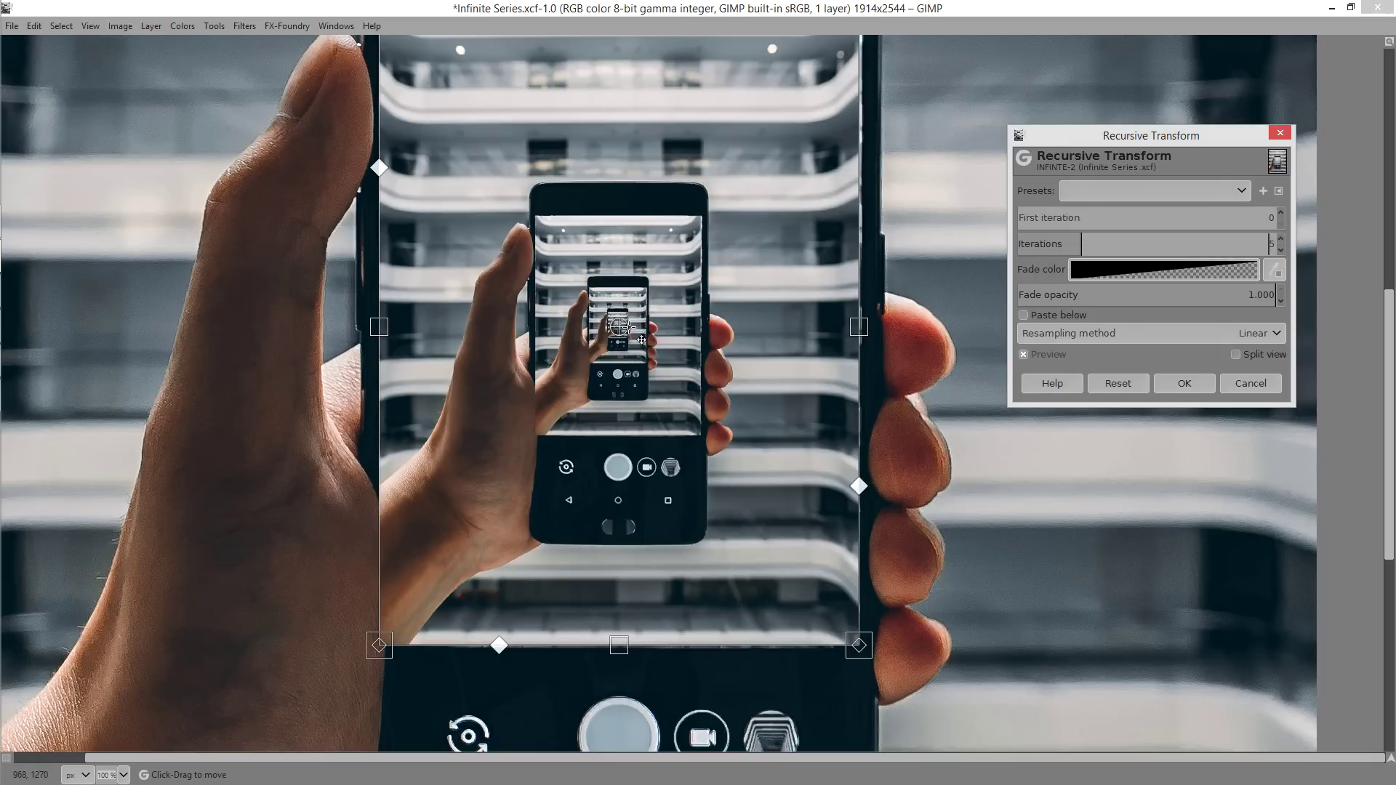
Nudge the copy to align the nested phones and apply the Recursive Transform
{"action": "scroll", "coordinate": [629, 327], "scroll_direction": "up", "scroll_amount": 9}
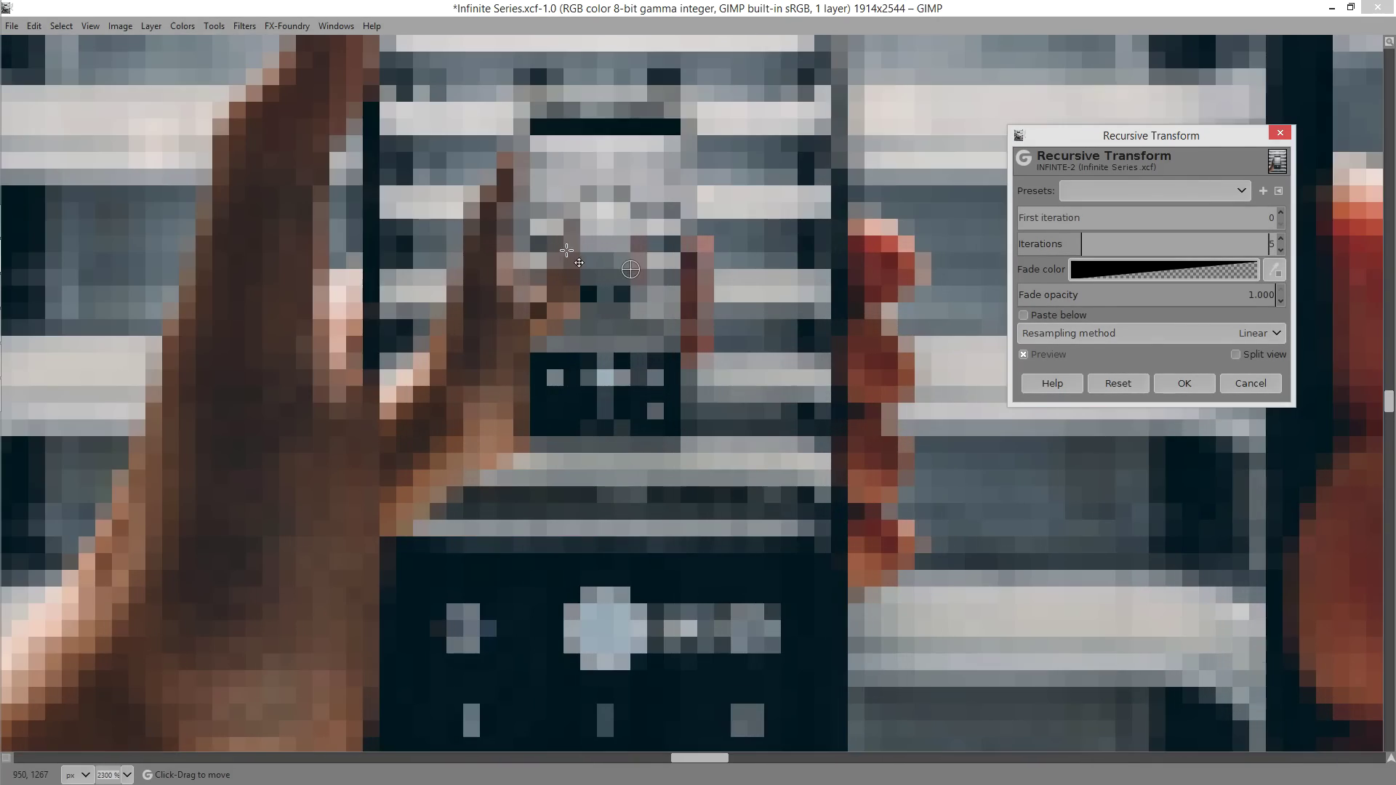
{"action": "scroll", "coordinate": [579, 263], "scroll_direction": "down", "scroll_amount": 9}
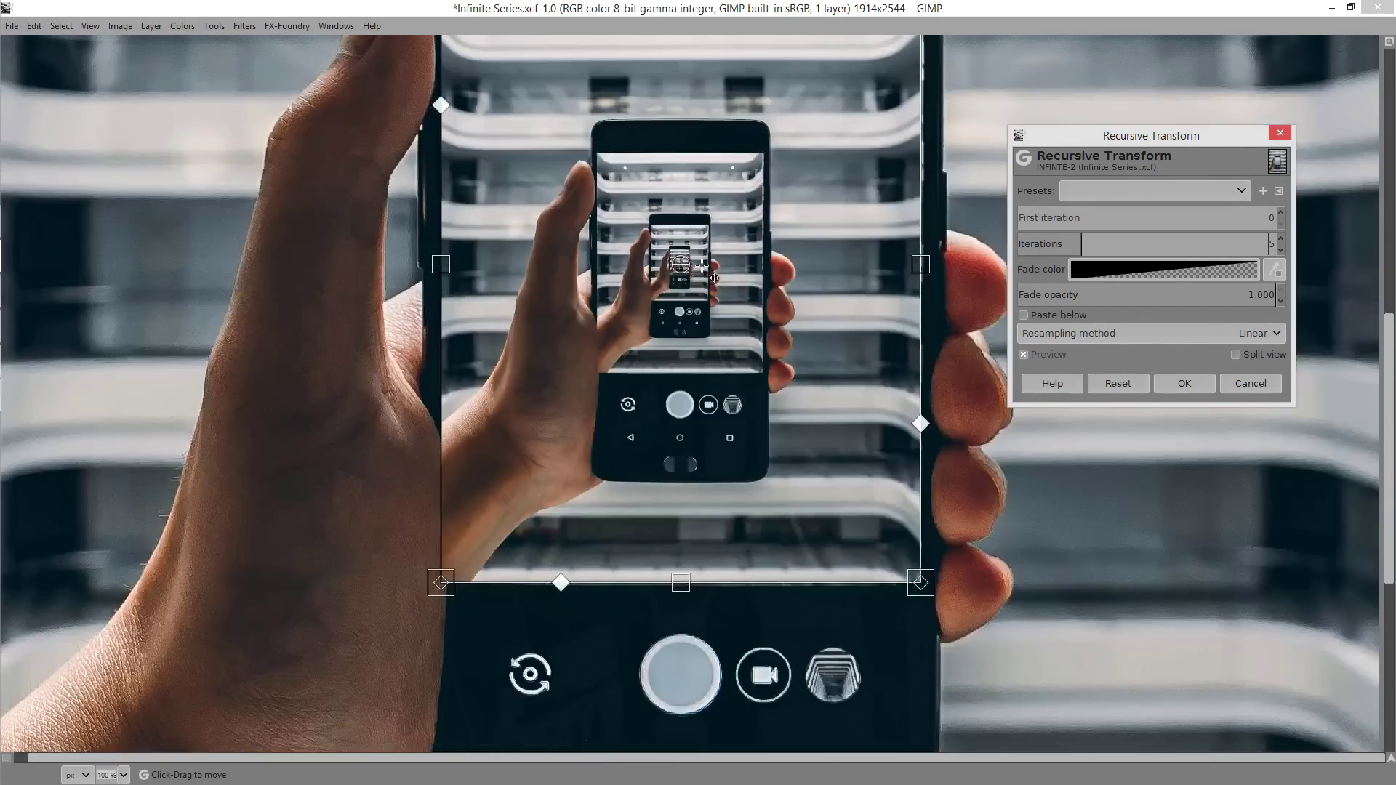
{"action": "scroll", "coordinate": [715, 278], "scroll_direction": "down", "scroll_amount": 2}
{"action": "scroll", "coordinate": [715, 277], "scroll_direction": "up", "scroll_amount": 1}
{"action": "left_click_drag", "start_coordinate": [720, 215], "coordinate": [710, 252]}
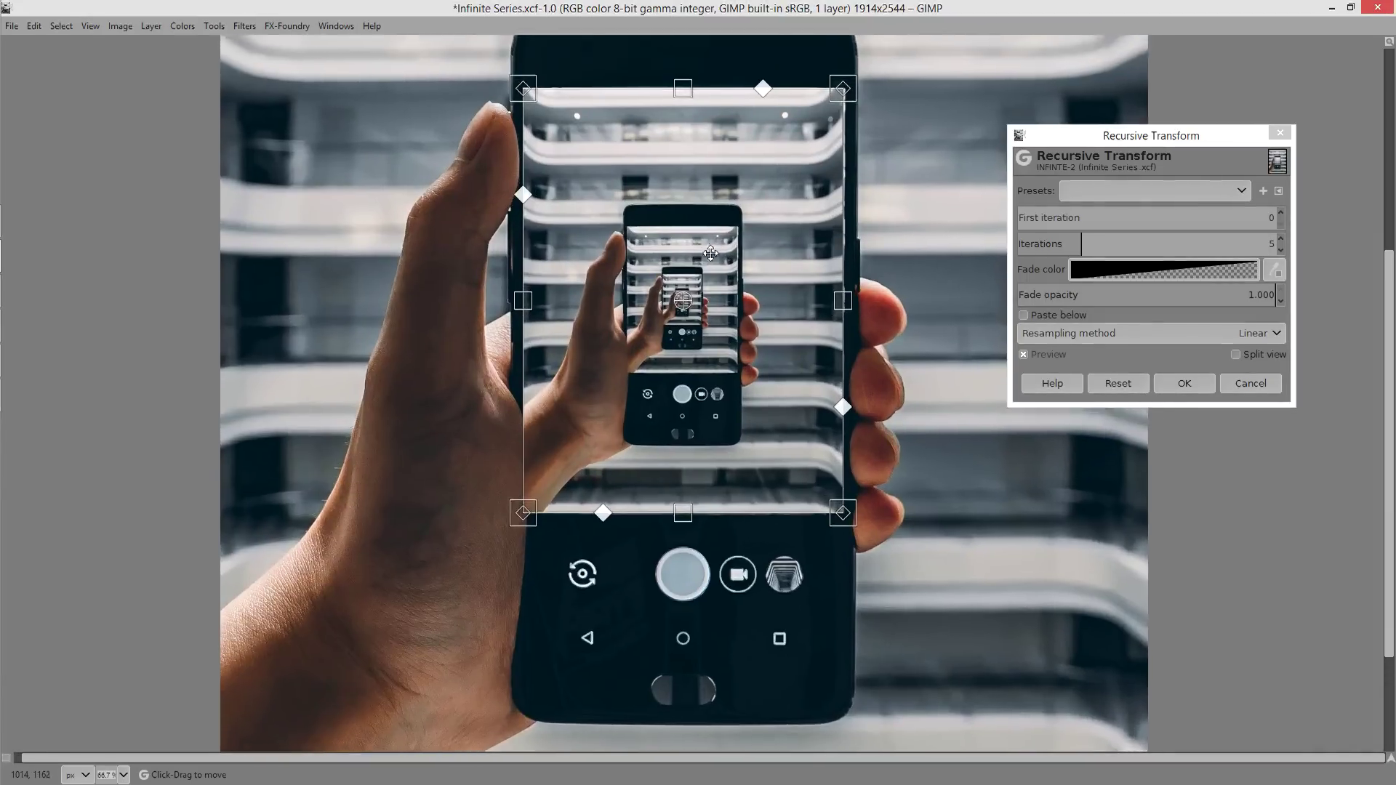
{"action": "scroll", "coordinate": [710, 252], "scroll_direction": "up", "scroll_amount": 1}
{"action": "left_click", "coordinate": [1184, 384]}
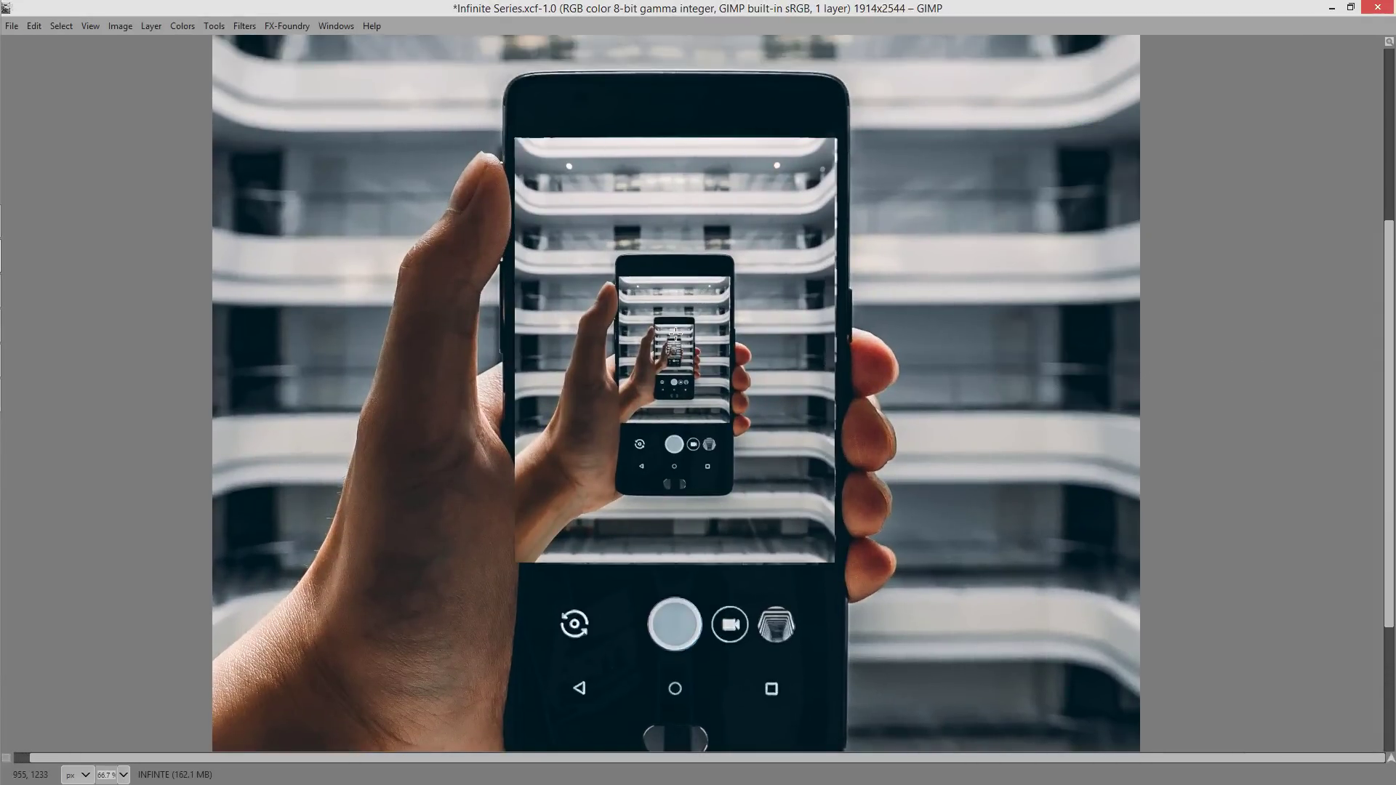
{"action": "scroll", "coordinate": [675, 334], "scroll_direction": "up", "scroll_amount": 4}
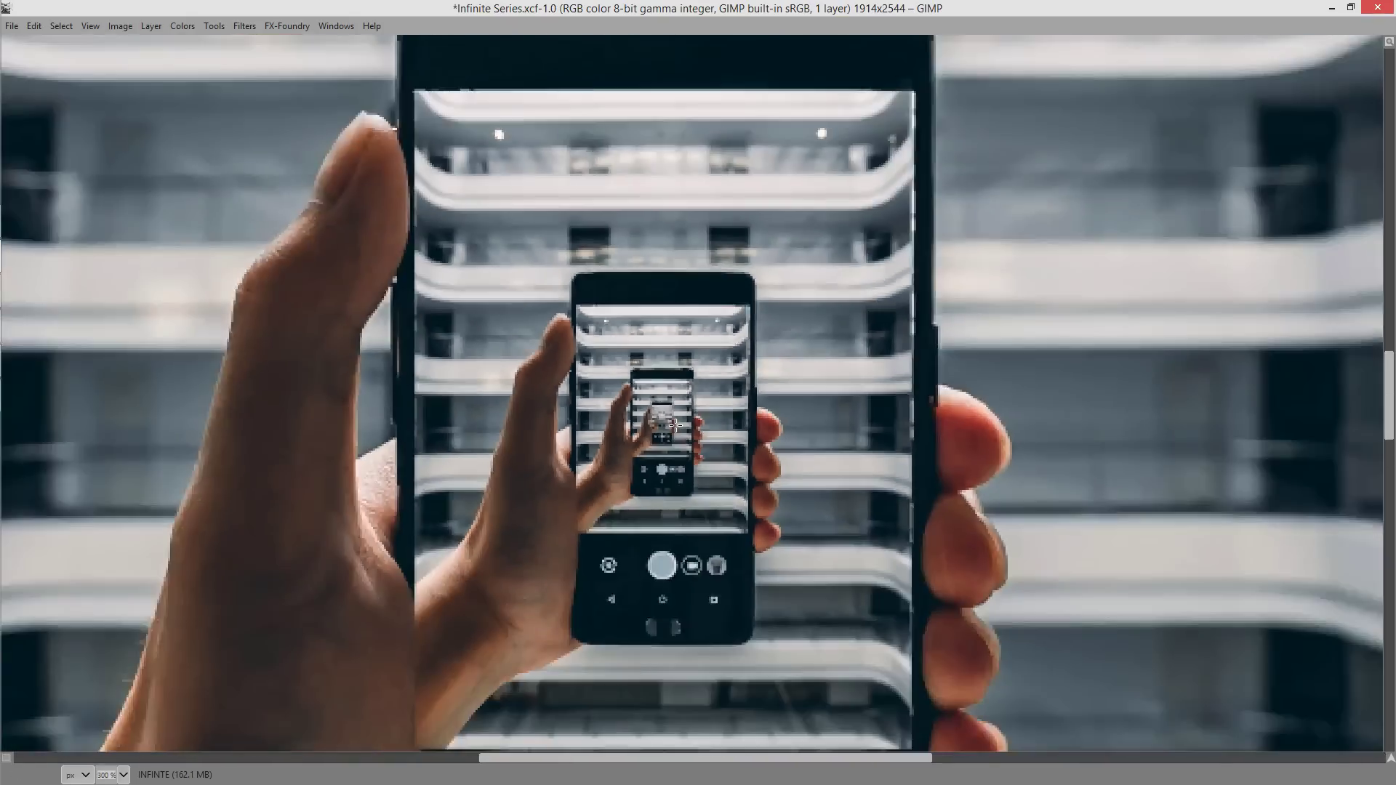
{"action": "scroll", "coordinate": [675, 425], "scroll_direction": "down", "scroll_amount": 5}
{"action": "scroll", "coordinate": [668, 366], "scroll_direction": "down", "scroll_amount": 1}
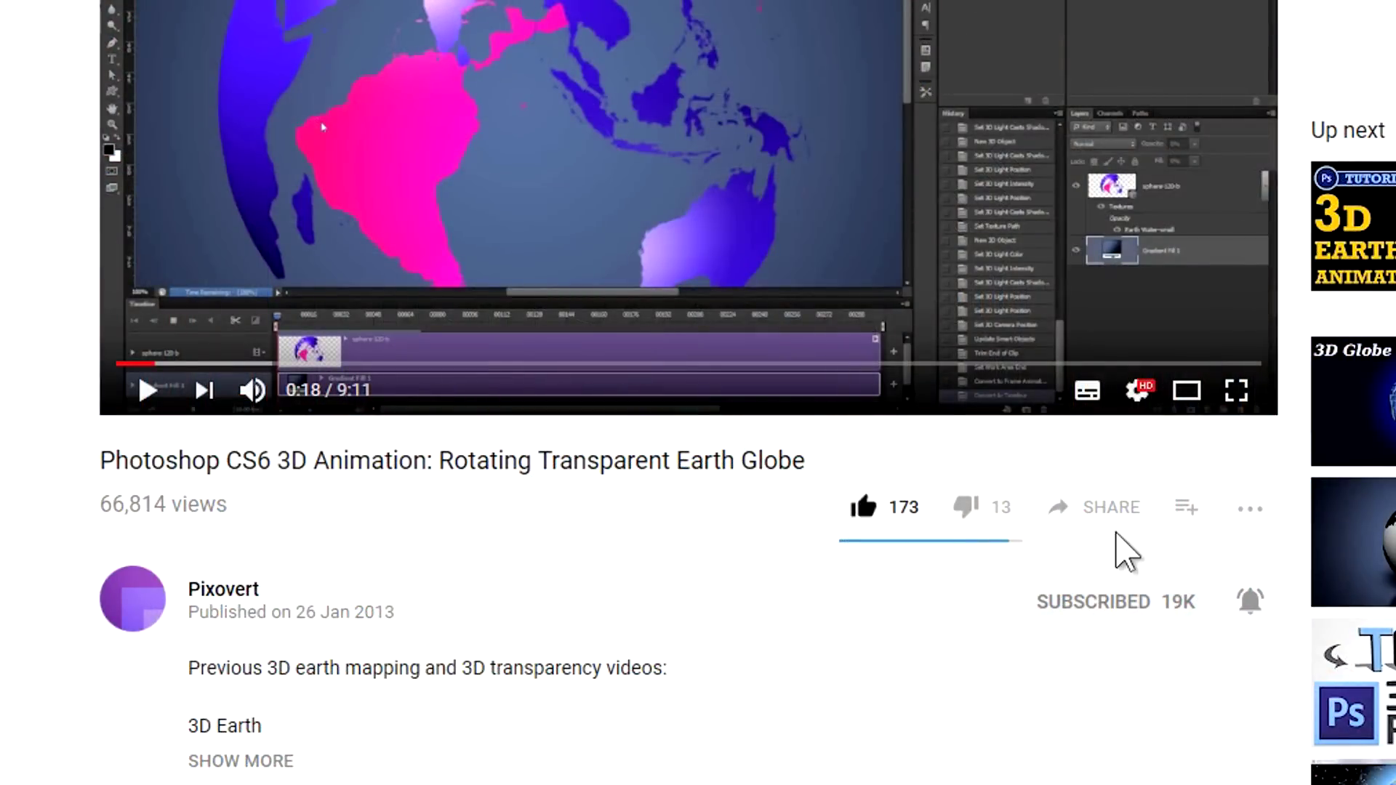
Bring up the share options for the Photoshop CS6 globe tutorial video
{"action": "left_click", "coordinate": [1117, 528]}
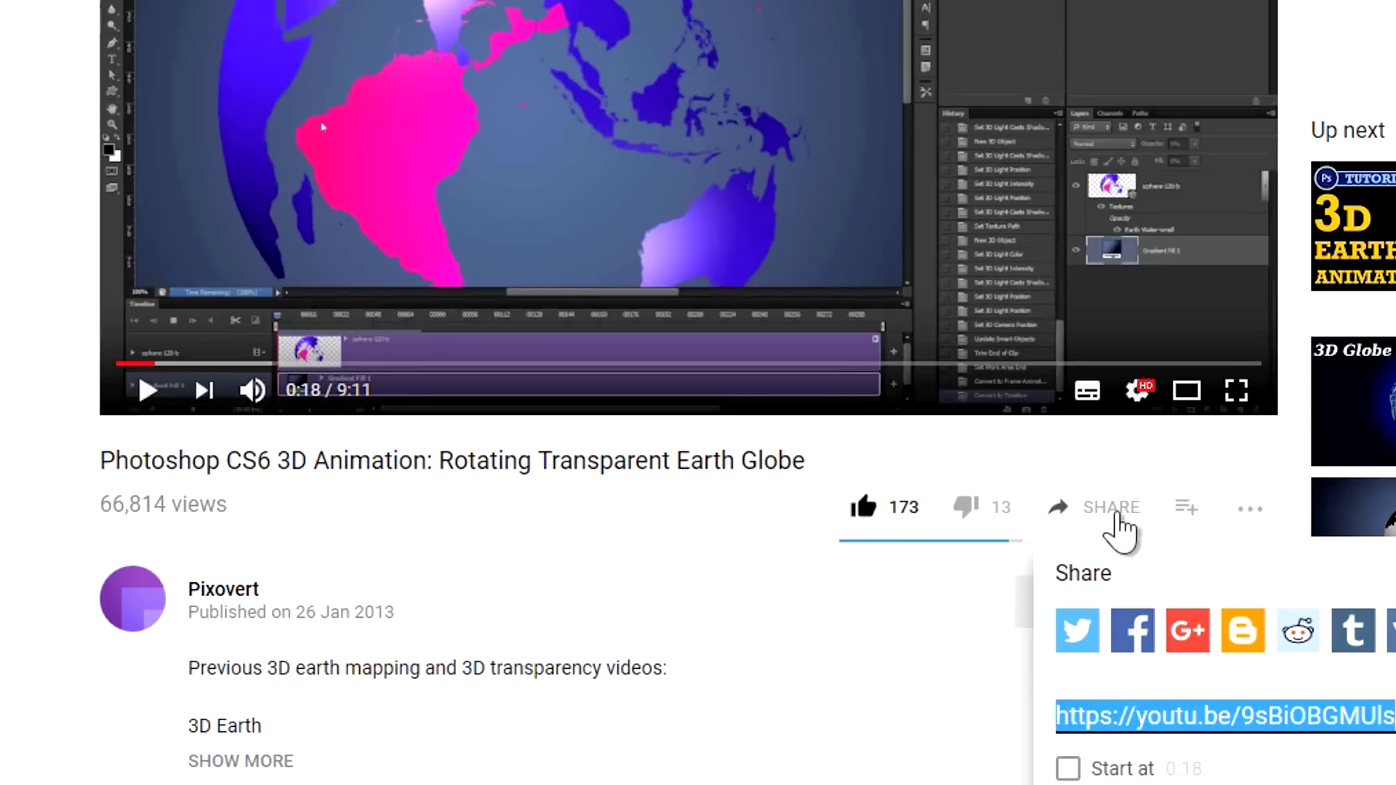